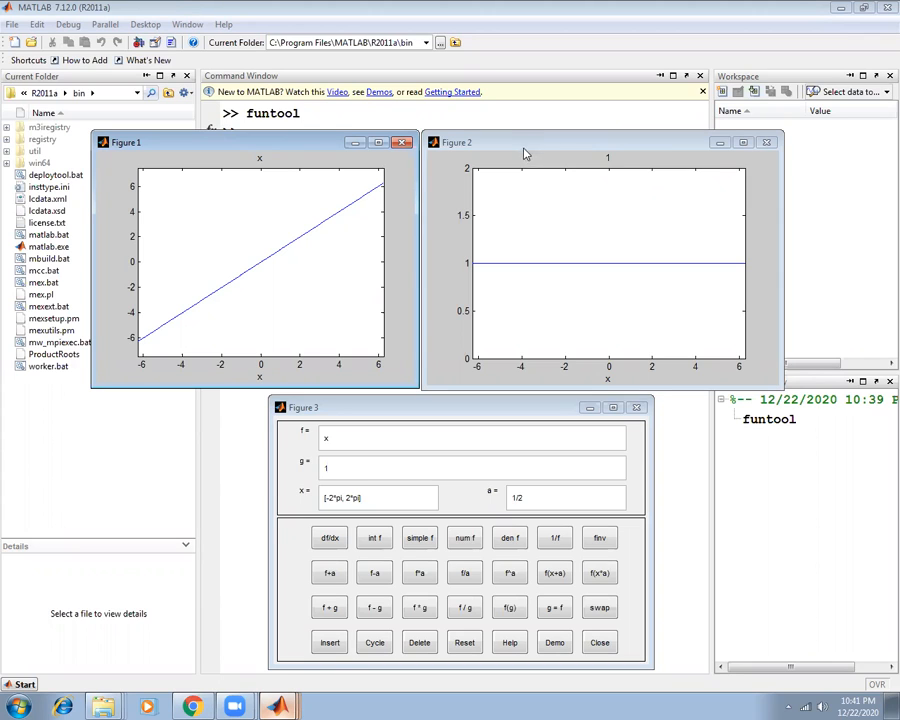
{"action": "left_click", "coordinate": [367, 412]}
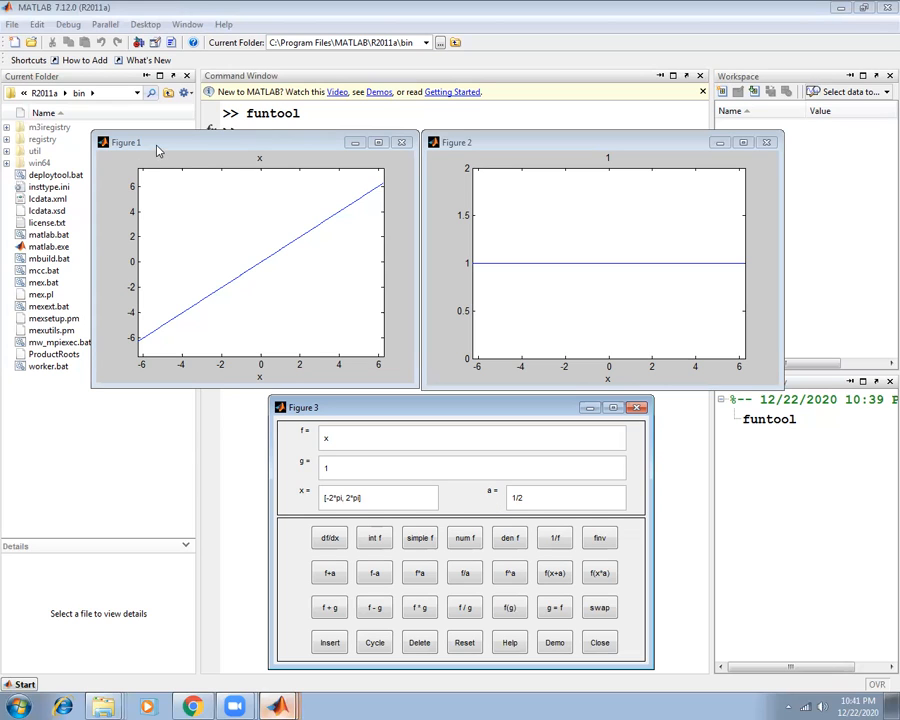
{"action": "left_click", "coordinate": [157, 150]}
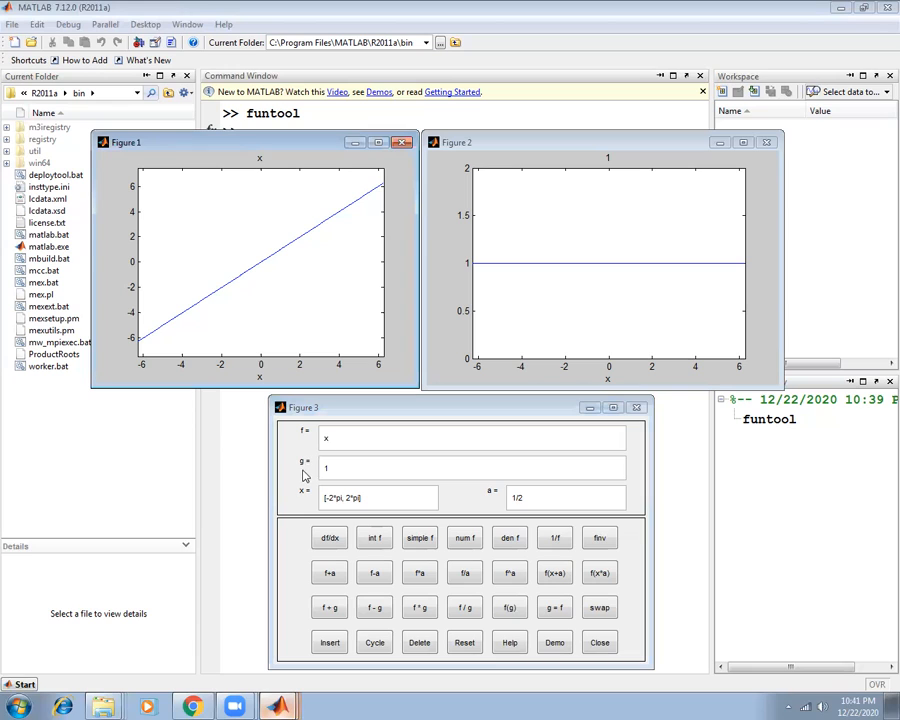
{"action": "left_click", "coordinate": [493, 153]}
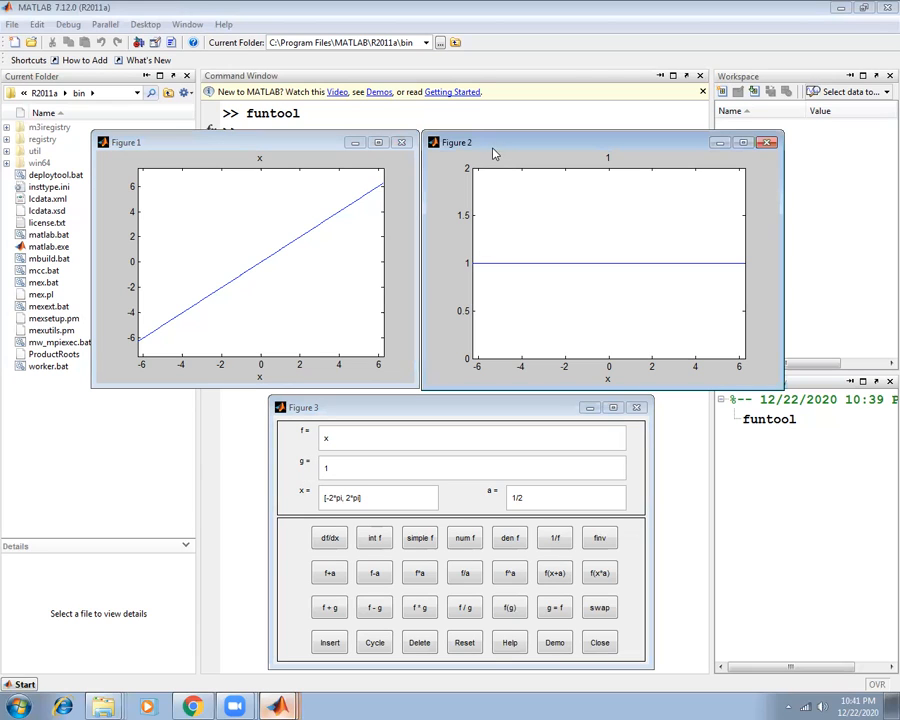
{"action": "left_click", "coordinate": [305, 505]}
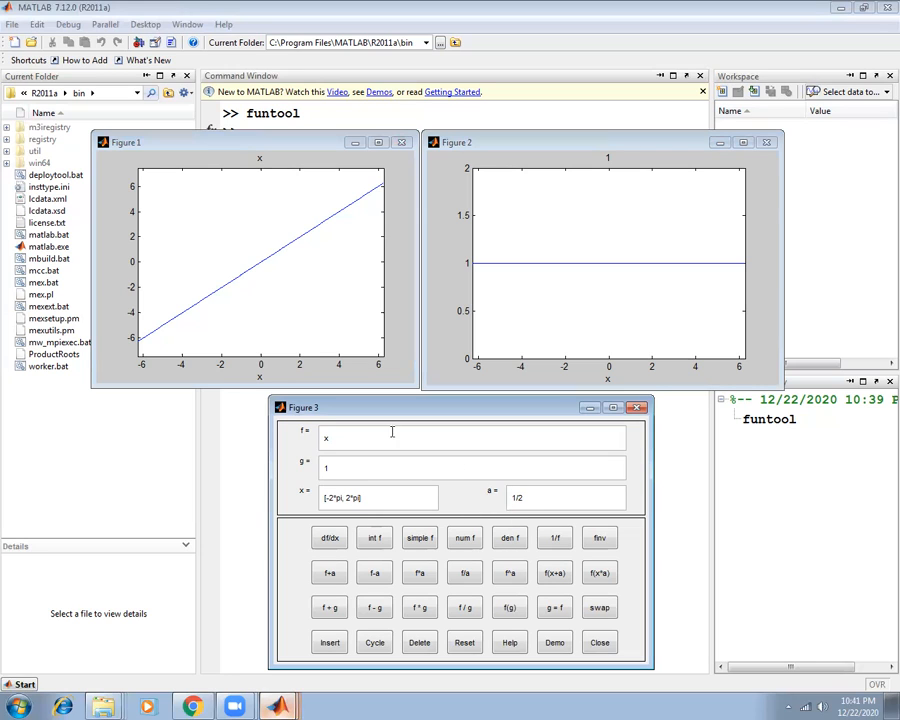
Define the function f as x+5 and the function g as x^2-3.
{"action": "left_click", "coordinate": [339, 439]}
{"action": "type", "text": "+5"}
{"action": "left_click", "coordinate": [336, 466]}
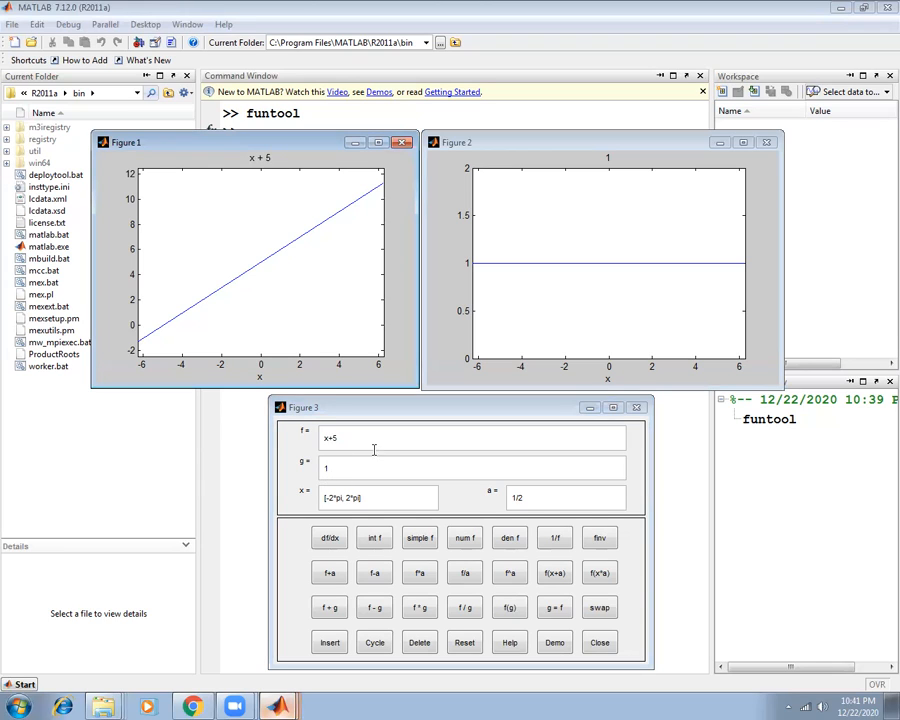
{"action": "left_click", "coordinate": [324, 467]}
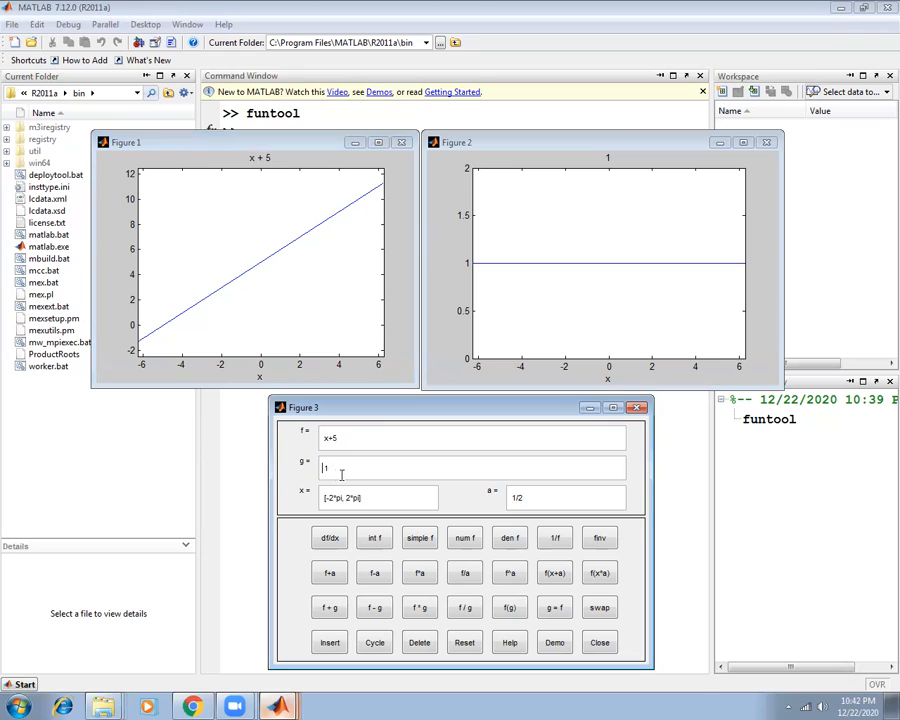
{"action": "type", "text": "x^2-3"}
{"action": "left_click", "coordinate": [348, 501]}
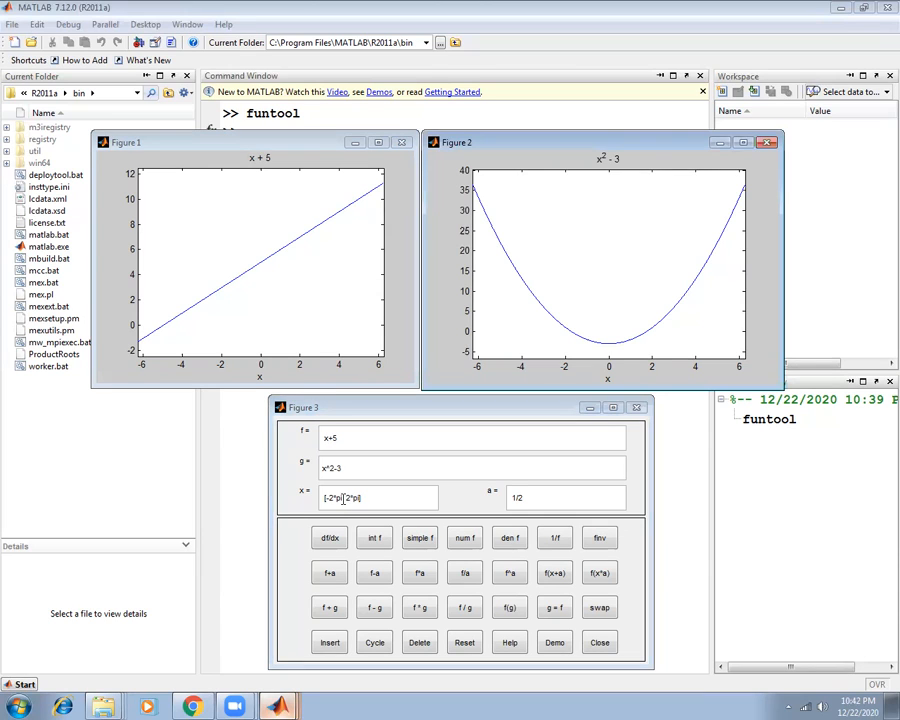
Set the x plotting range of both functions to [-2, 5].
{"action": "left_click", "coordinate": [345, 502]}
{"action": "key", "text": "BackSpace"}
{"action": "key", "text": "BackSpace"}
{"action": "key", "text": "BackSpace"}
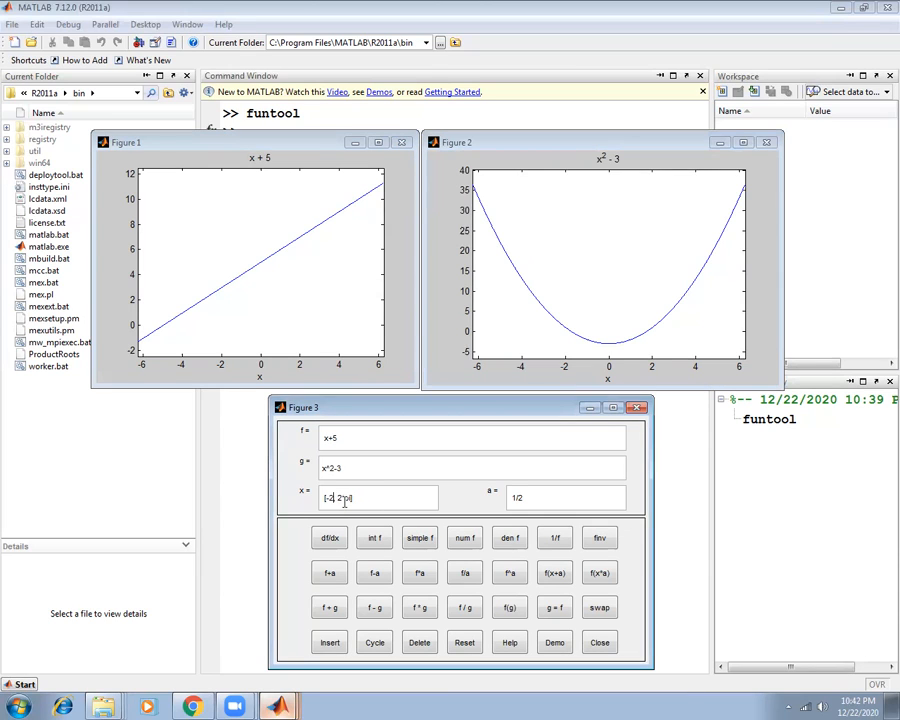
{"action": "type", "text": ","}
{"action": "key", "text": "shift+Right"}
{"action": "key", "text": "shift+Right"}
{"action": "key", "text": "shift+Right"}
{"action": "key", "text": "shift+Right"}
{"action": "type", "text": "5"}
Clear the value of the constant a.
{"action": "left_click", "coordinate": [509, 498]}
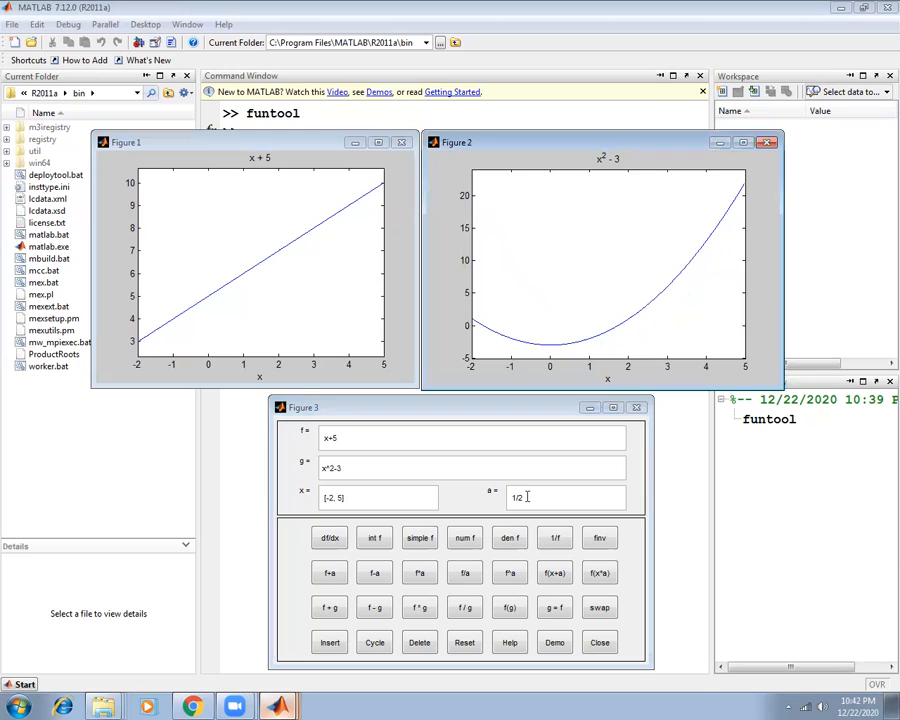
{"action": "key", "text": "Delete"}
{"action": "key", "text": "Delete"}
{"action": "key", "text": "Delete"}
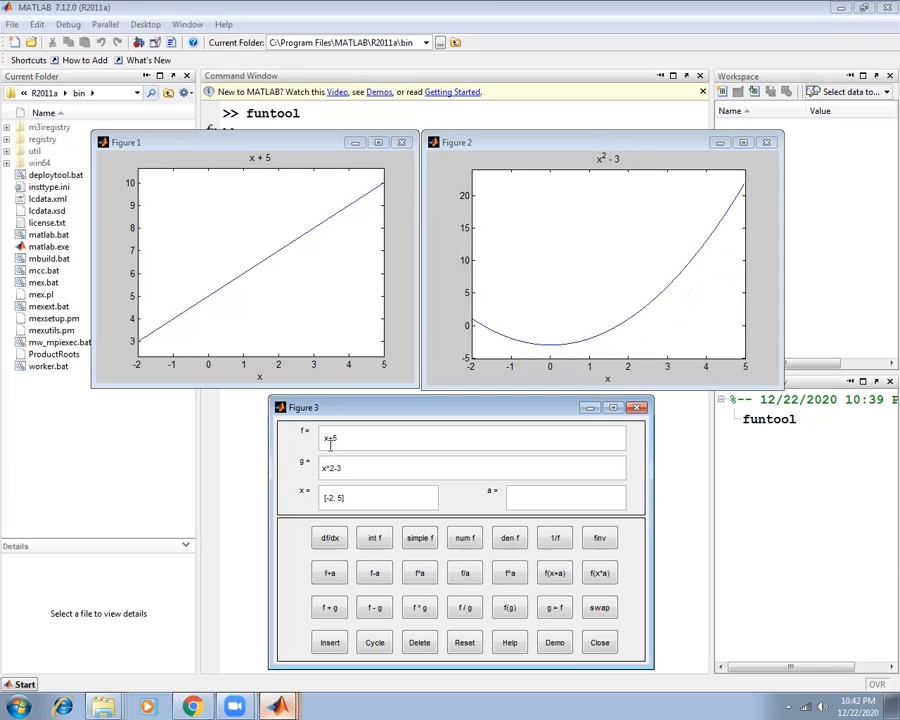
{"action": "left_click", "coordinate": [572, 153]}
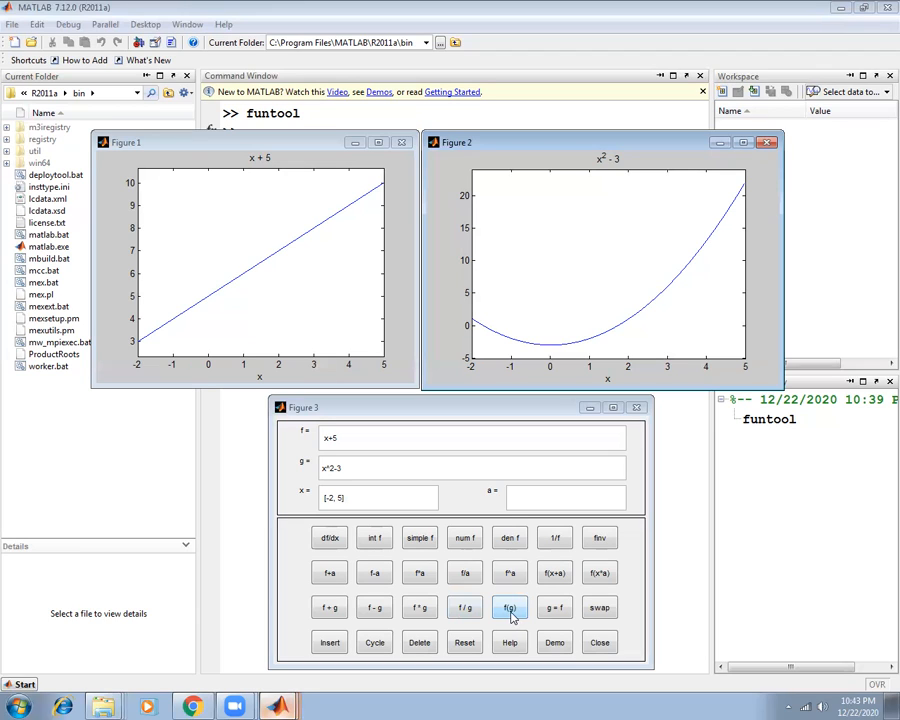
Swap the functions f and g, and swap them back again.
{"action": "left_click", "coordinate": [596, 618]}
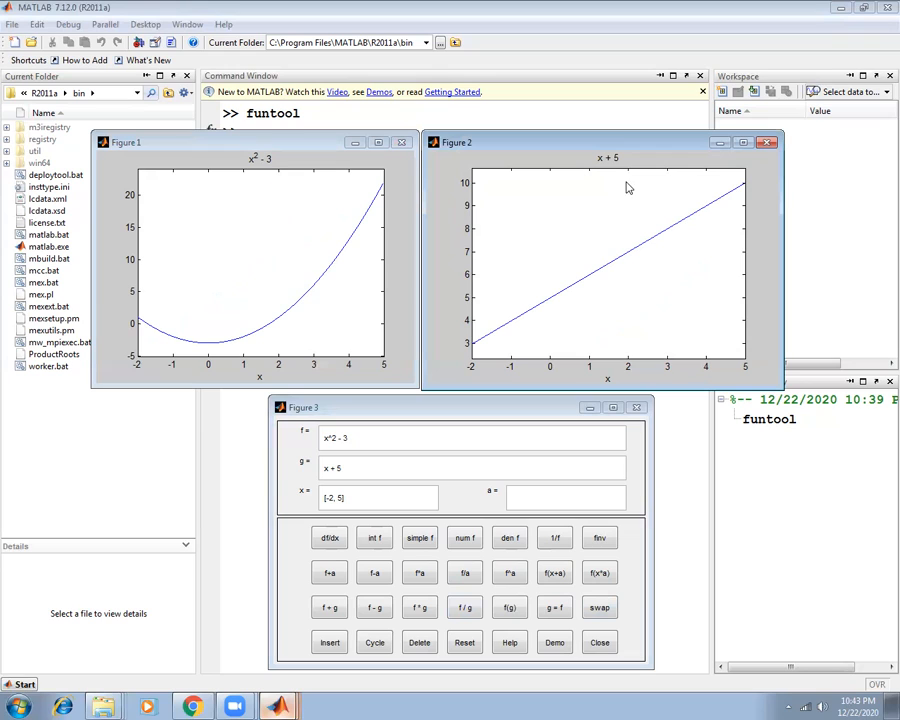
{"action": "left_click", "coordinate": [600, 609]}
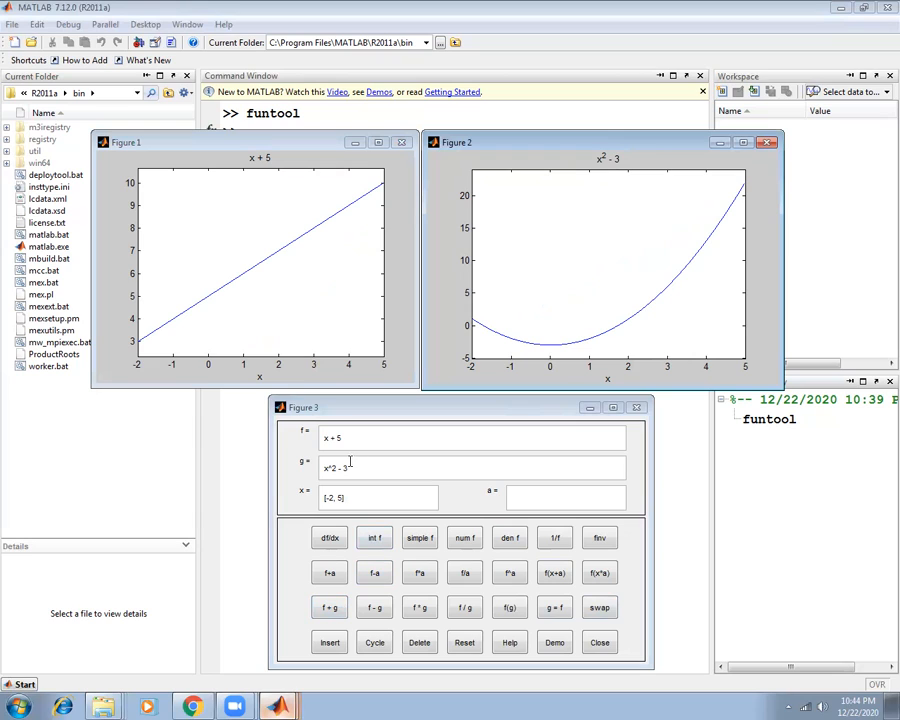
Apply the four arithmetic operations to f with g in sequence: f + g, f - g, f * g and f / g.
{"action": "left_click", "coordinate": [331, 608]}
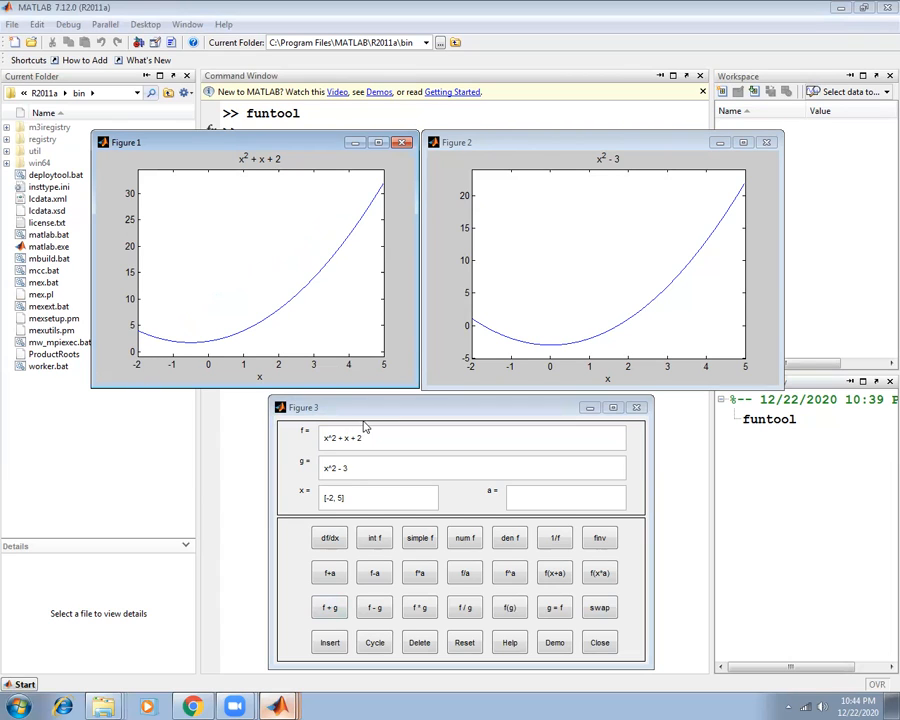
{"action": "left_click", "coordinate": [376, 612]}
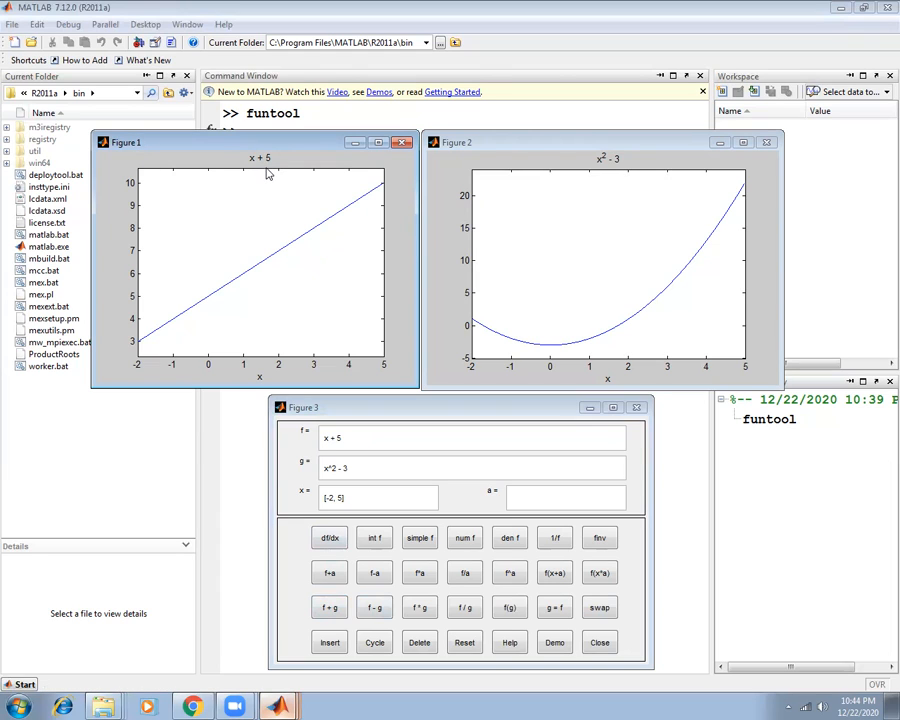
{"action": "left_click", "coordinate": [420, 610]}
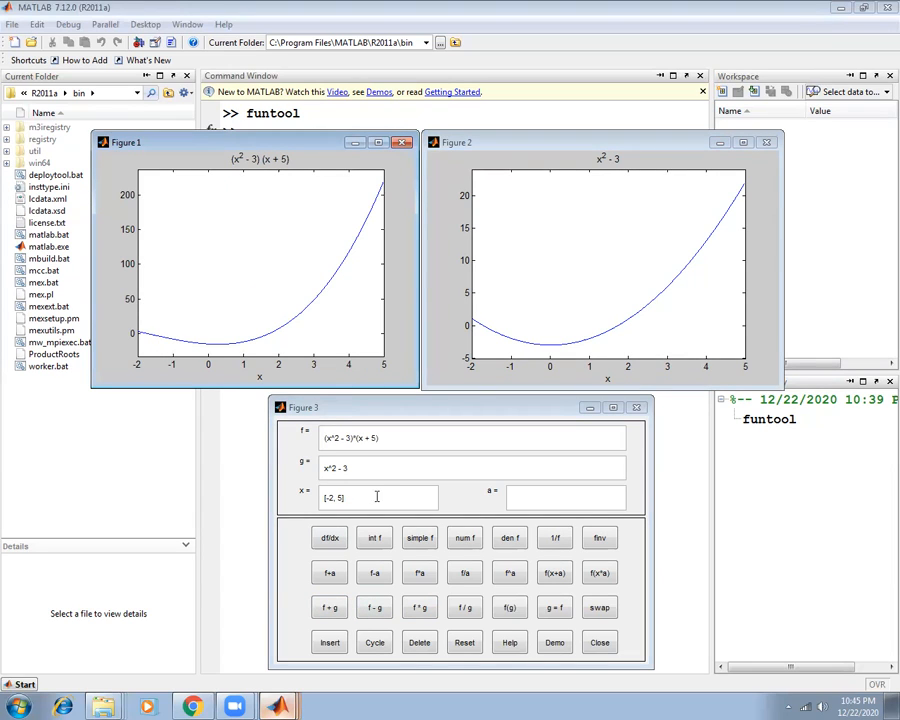
{"action": "left_click", "coordinate": [463, 620]}
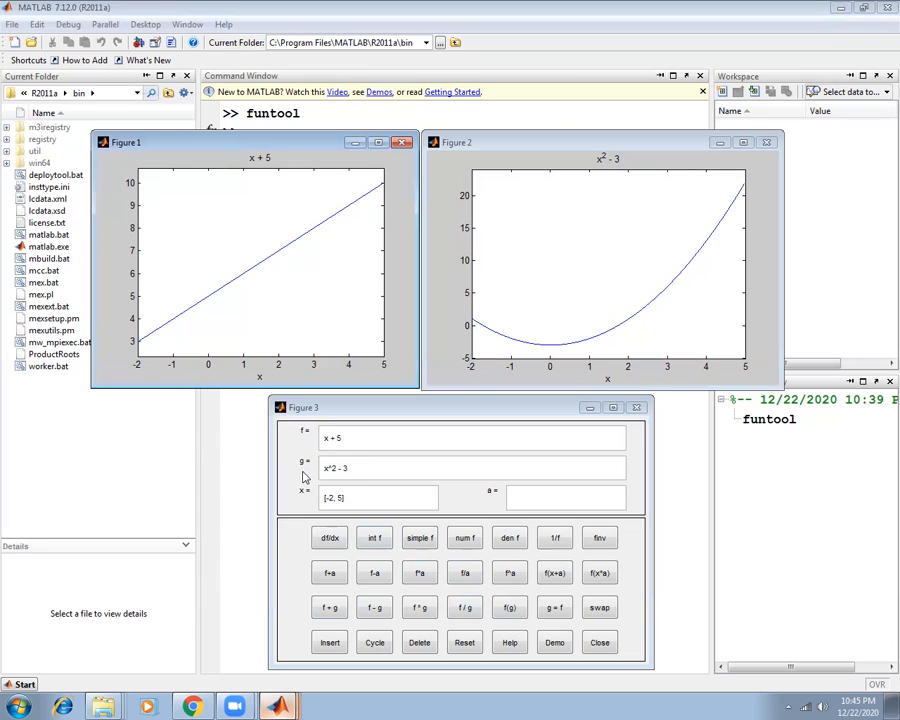
Compose f with g as f(g), and assign the composed function to g.
{"action": "left_click", "coordinate": [512, 612]}
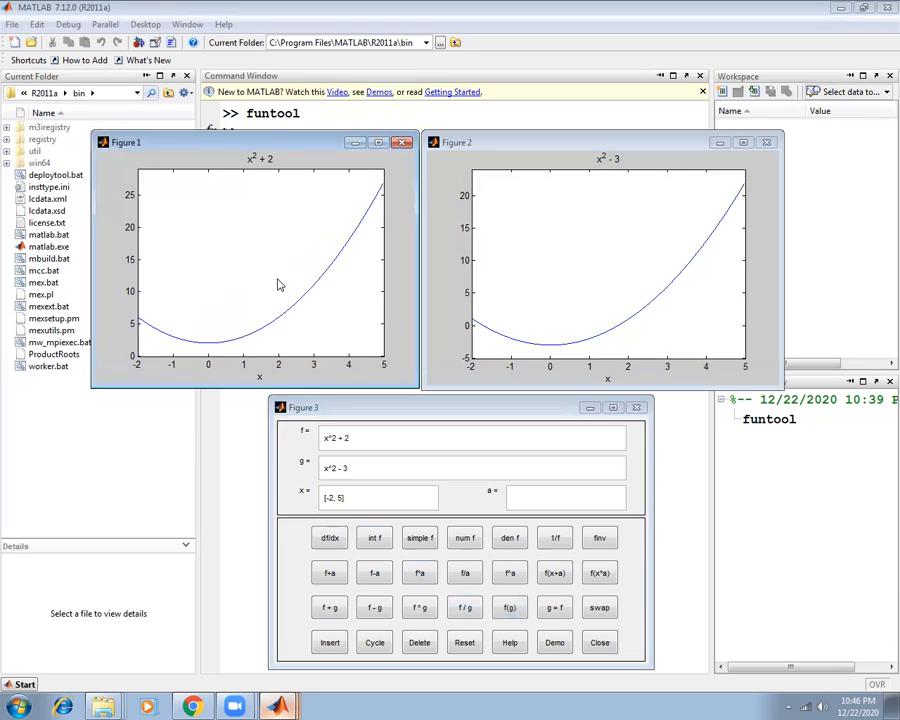
{"action": "left_click", "coordinate": [557, 620]}
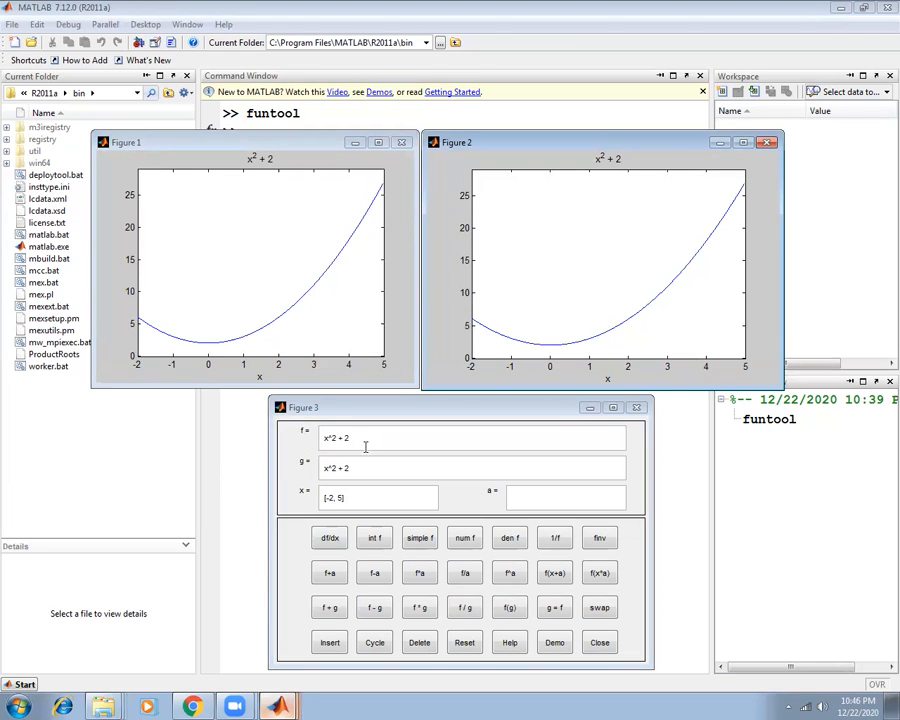
Replace the expression of f with x^4-4*x^3+10.
{"action": "left_click", "coordinate": [342, 440]}
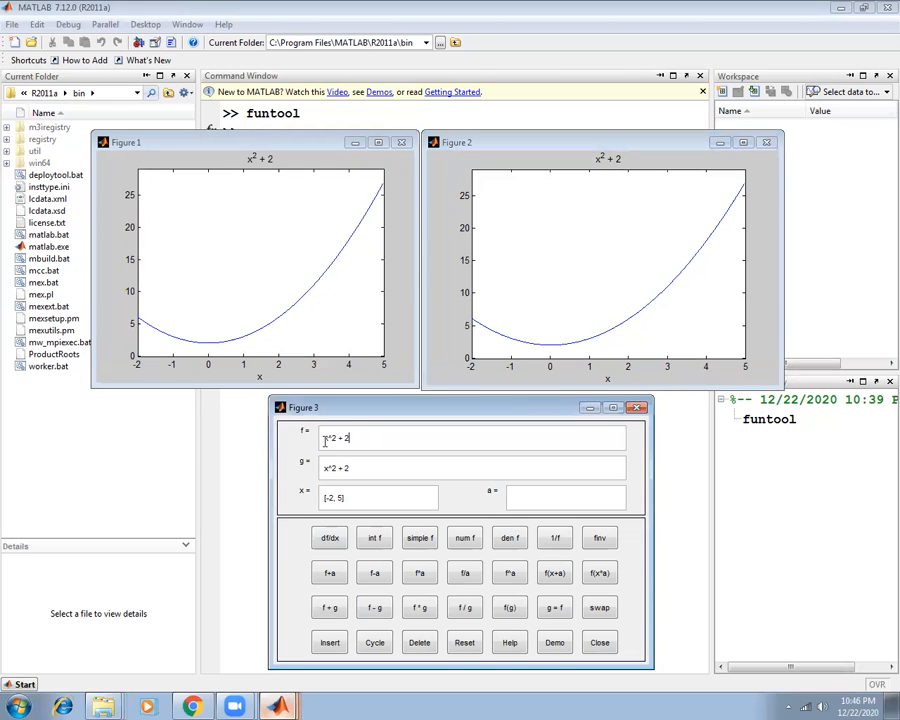
{"action": "left_click_drag", "start_coordinate": [324, 441], "coordinate": [360, 440]}
{"action": "type", "text": "x"}
{"action": "key", "text": "BackSpace"}
{"action": "key", "text": "BackSpace"}
{"action": "left_click_drag", "start_coordinate": [323, 467], "coordinate": [414, 466]}
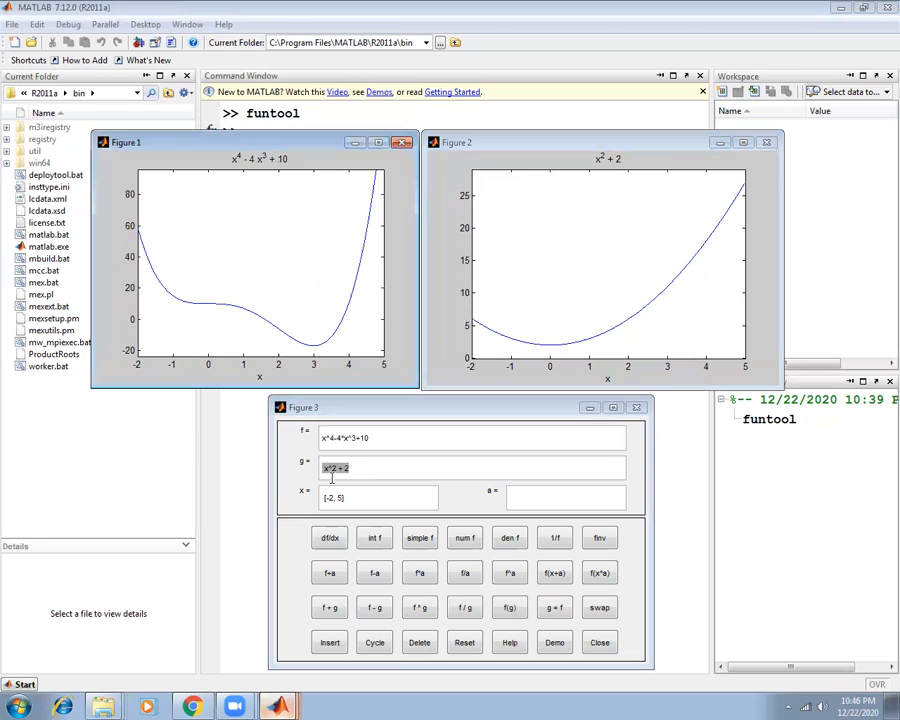
{"action": "key", "text": "BackSpace"}
Bring the Figure 1, Figure 2 and Figure 3 windows back in front of the main MATLAB window.
{"action": "left_click", "coordinate": [284, 705]}
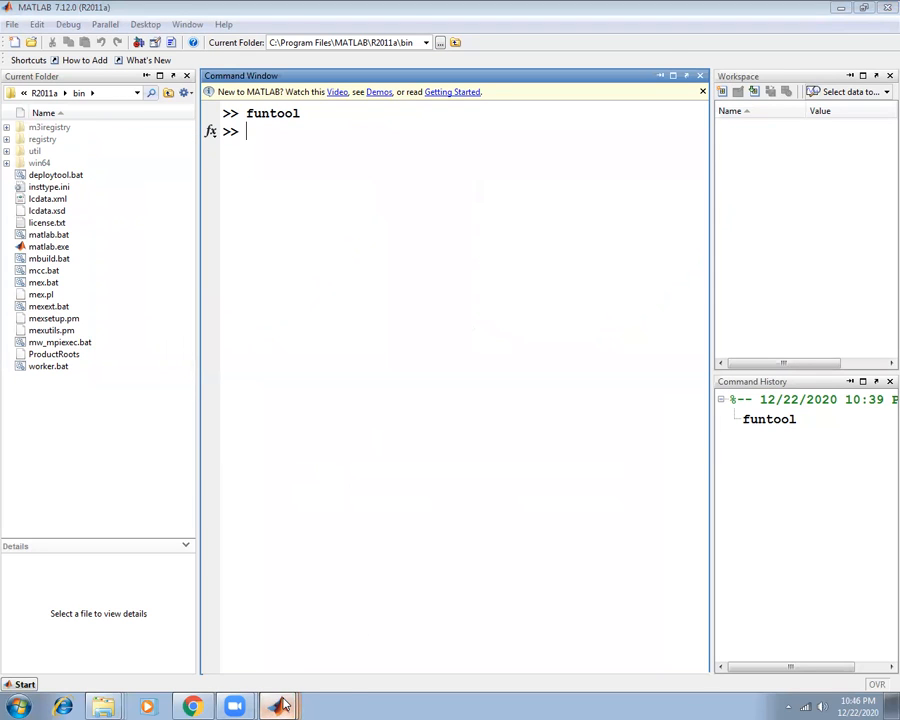
{"action": "left_click", "coordinate": [262, 628]}
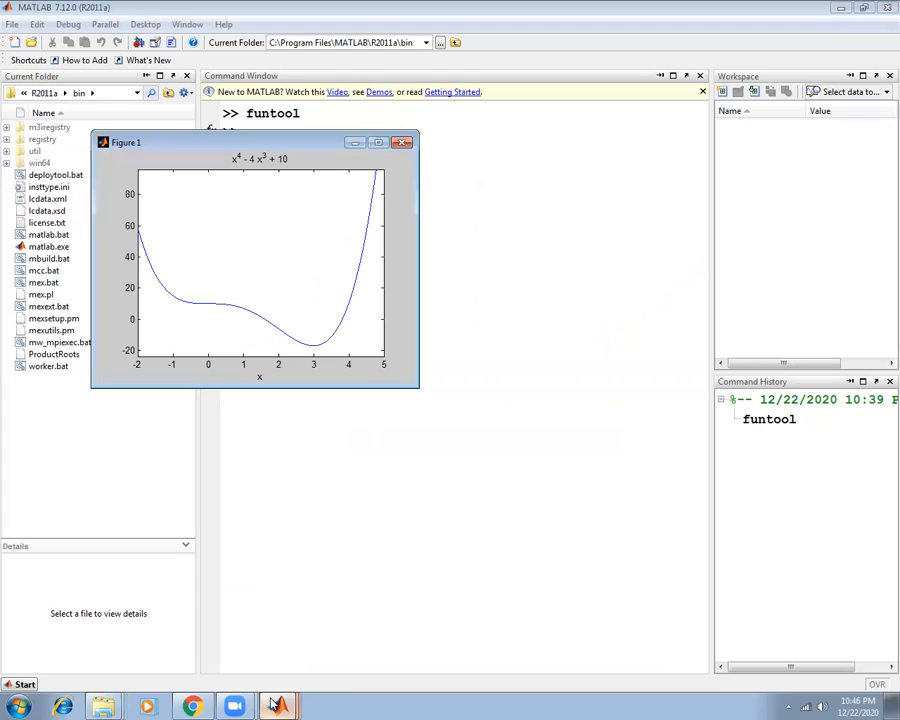
{"action": "left_click", "coordinate": [273, 705]}
{"action": "left_click", "coordinate": [274, 648]}
{"action": "left_click", "coordinate": [277, 703]}
{"action": "left_click", "coordinate": [283, 672]}
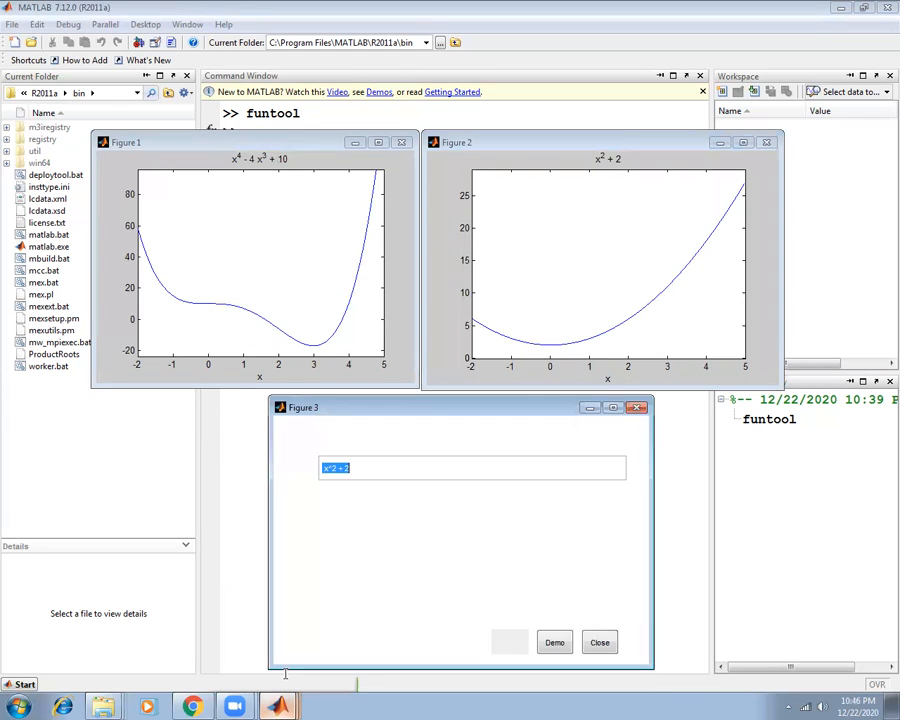
Delete the whole expression of g, and differentiate f with respect to x.
{"action": "left_click", "coordinate": [325, 468]}
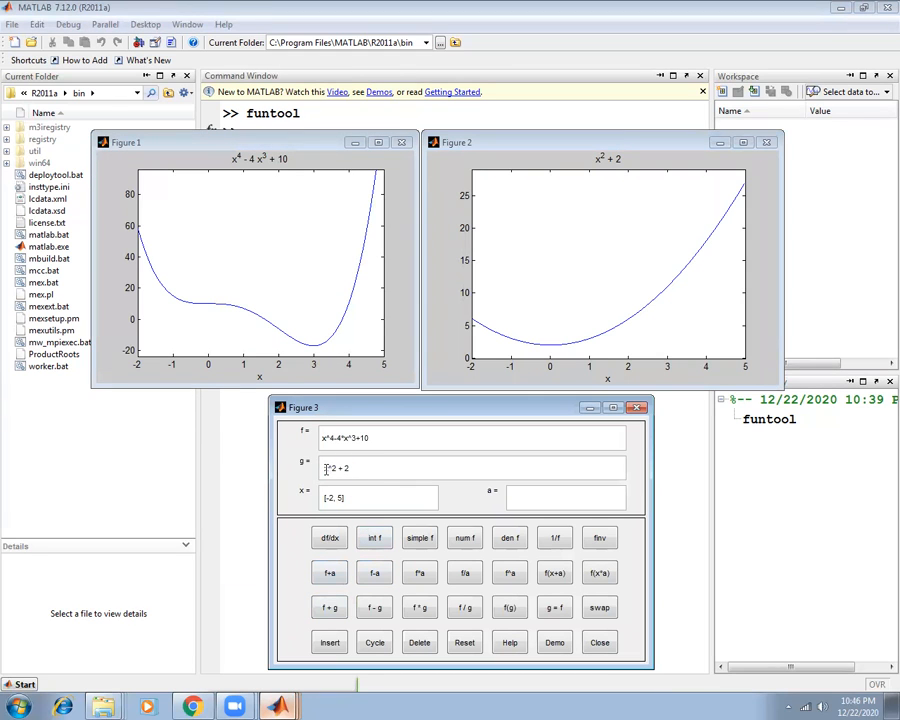
{"action": "key", "text": "Delete"}
{"action": "key", "text": "Delete"}
{"action": "key", "text": "Delete"}
{"action": "key", "text": "Delete"}
{"action": "key", "text": "Delete"}
{"action": "key", "text": "Delete"}
{"action": "key", "text": "Delete"}
{"action": "left_click", "coordinate": [290, 504]}
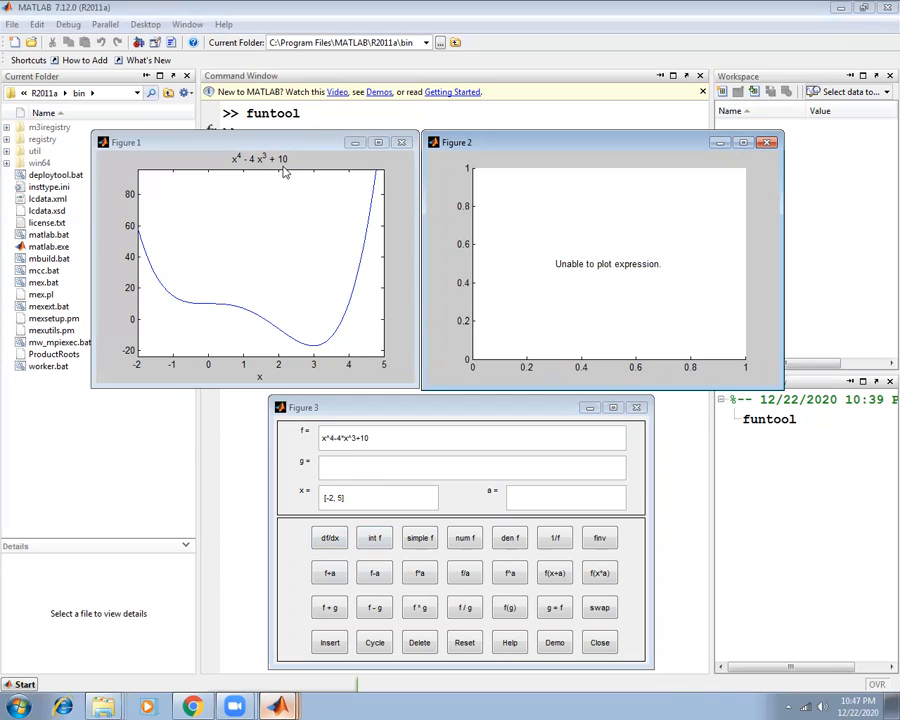
{"action": "left_click", "coordinate": [327, 541]}
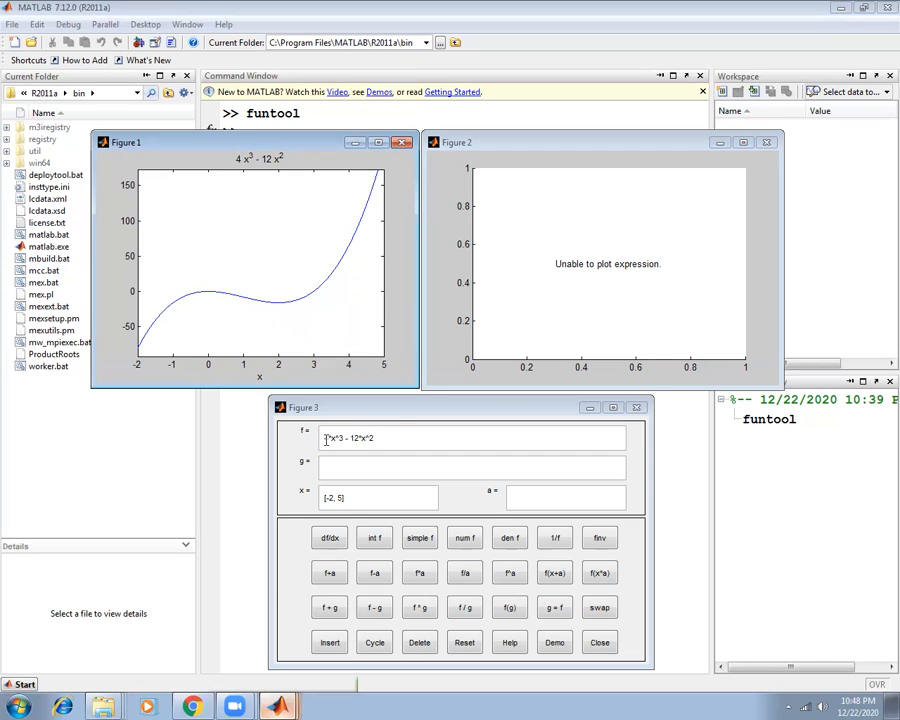
Replace the expression of f with sin(x).
{"action": "left_click_drag", "start_coordinate": [324, 440], "coordinate": [375, 440]}
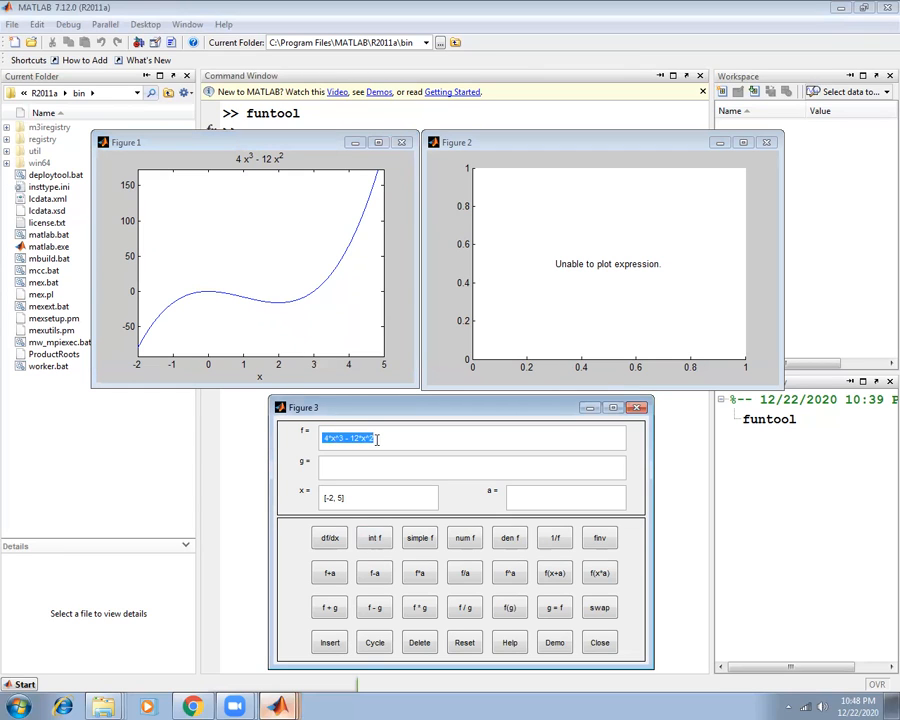
{"action": "left_click", "coordinate": [322, 440]}
{"action": "key", "text": "Delete"}
{"action": "key", "text": "Delete"}
{"action": "key", "text": "Delete"}
{"action": "key", "text": "Delete"}
{"action": "key", "text": "Delete"}
{"action": "key", "text": "Delete"}
{"action": "key", "text": "Delete"}
{"action": "key", "text": "Delete"}
{"action": "key", "text": "Delete"}
{"action": "key", "text": "Delete"}
{"action": "key", "text": "Delete"}
{"action": "key", "text": "Delete"}
{"action": "key", "text": "Delete"}
{"action": "type", "text": "sin(x"}
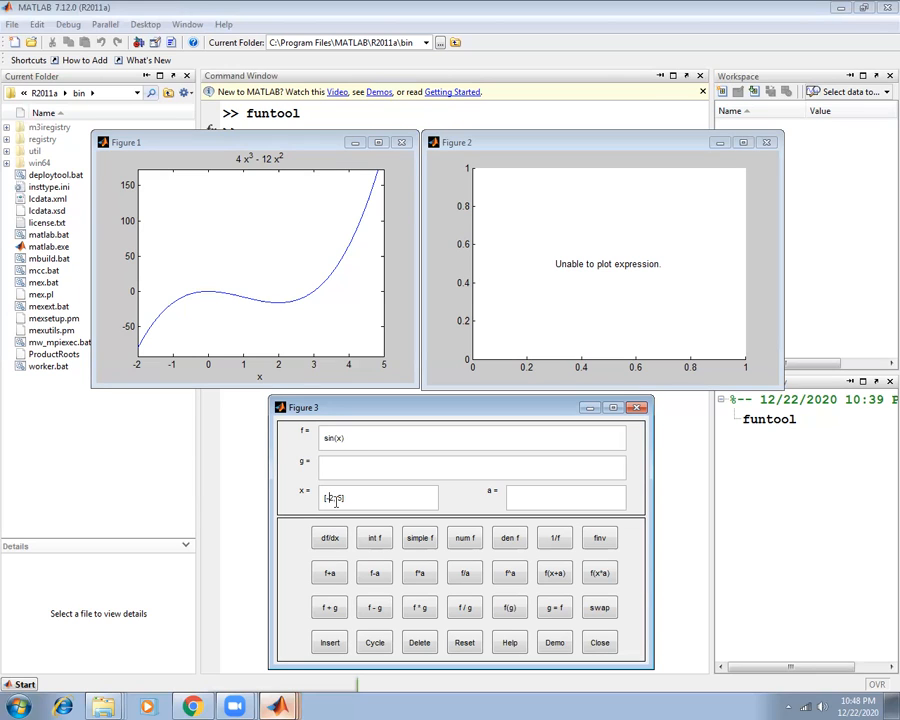
Set the x plotting range to [-2*pi, 2*pi].
{"action": "left_click", "coordinate": [335, 499]}
{"action": "left_click", "coordinate": [331, 499]}
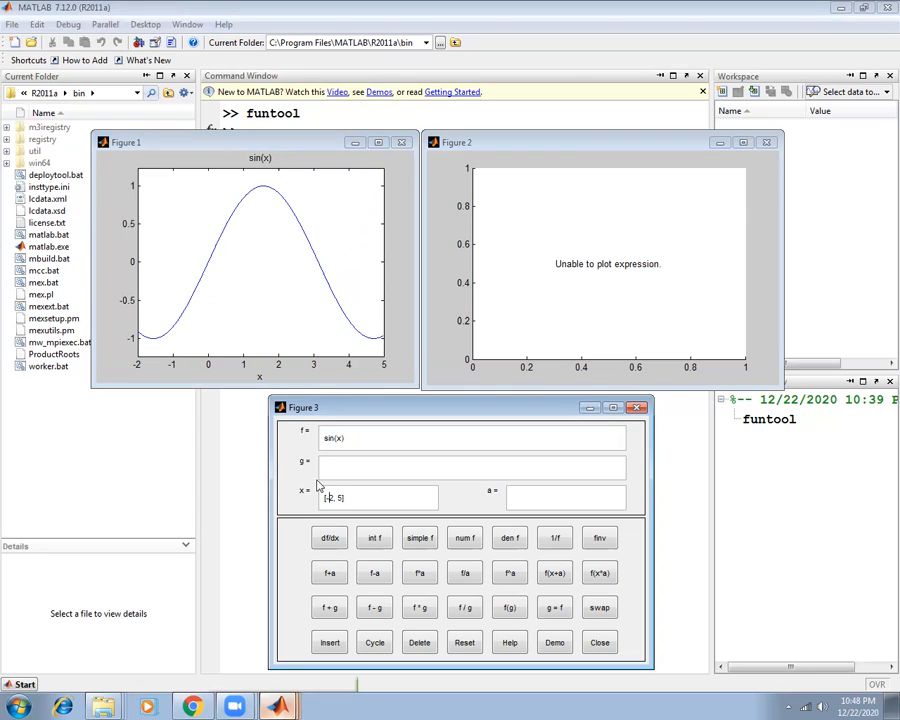
{"action": "type", "text": "*pi, 2*p"}
{"action": "key", "text": "Return"}
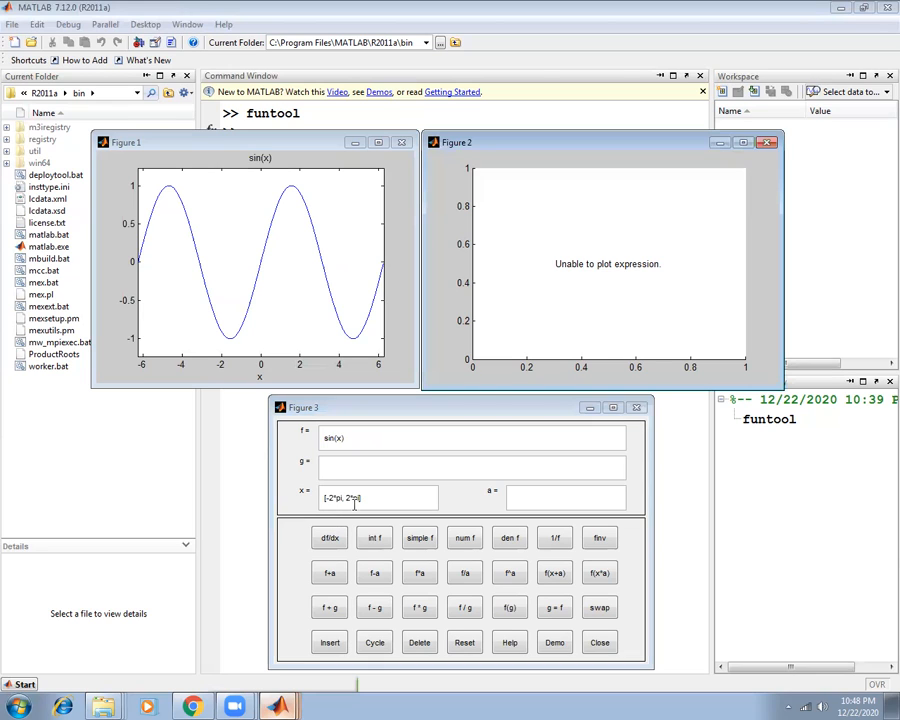
Differentiate the sine function f, and integrate the resulting derivative.
{"action": "left_click", "coordinate": [328, 415]}
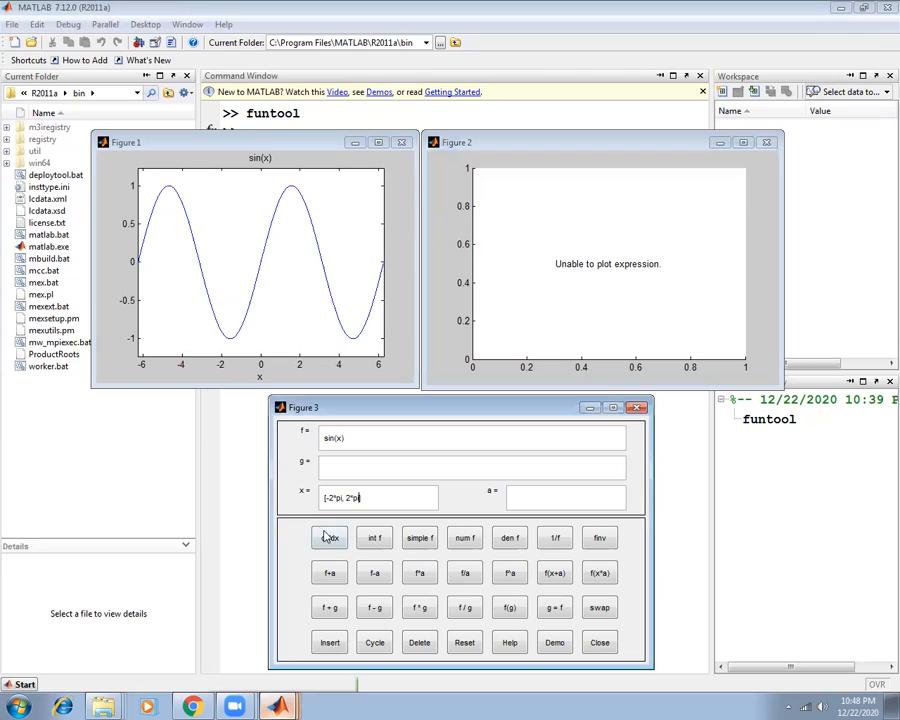
{"action": "left_click", "coordinate": [328, 538]}
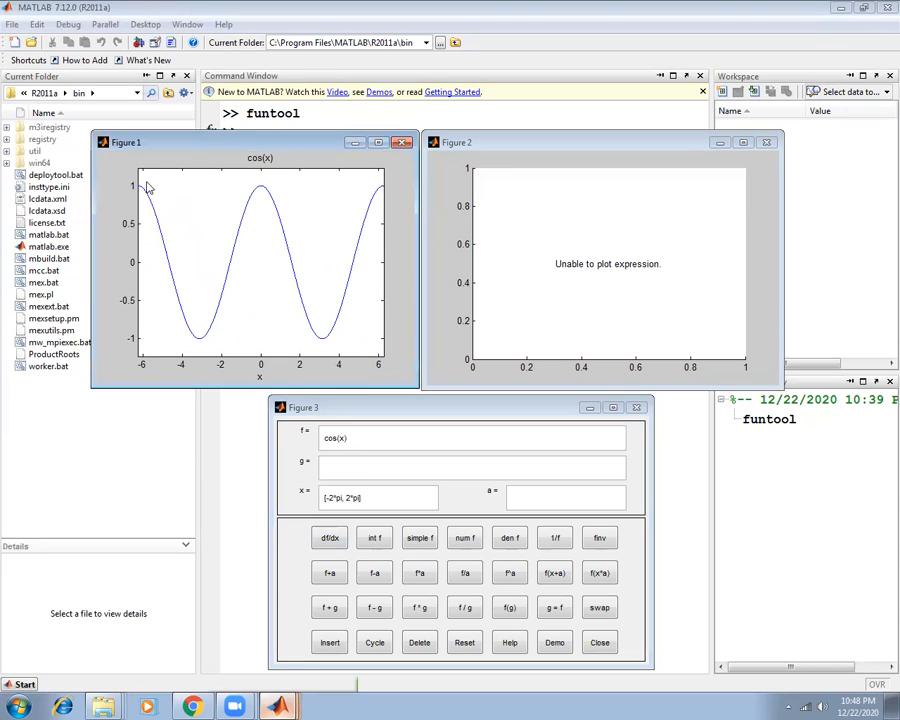
{"action": "left_click", "coordinate": [379, 545]}
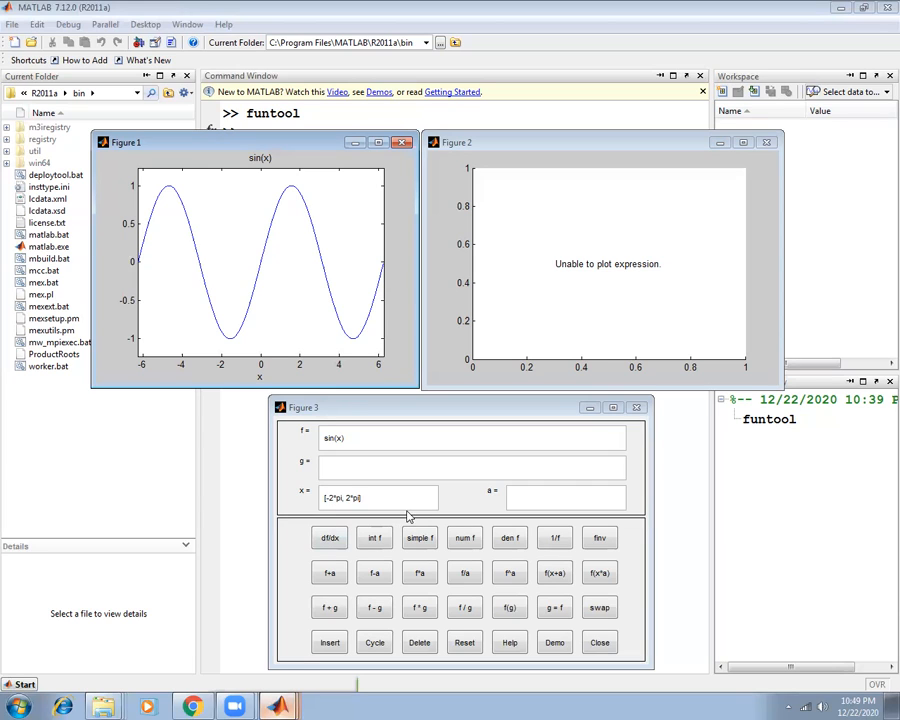
Replace the expression of f with (x+2)/(x+3).
{"action": "left_click", "coordinate": [323, 440]}
{"action": "left_click_drag", "start_coordinate": [323, 440], "coordinate": [347, 437]}
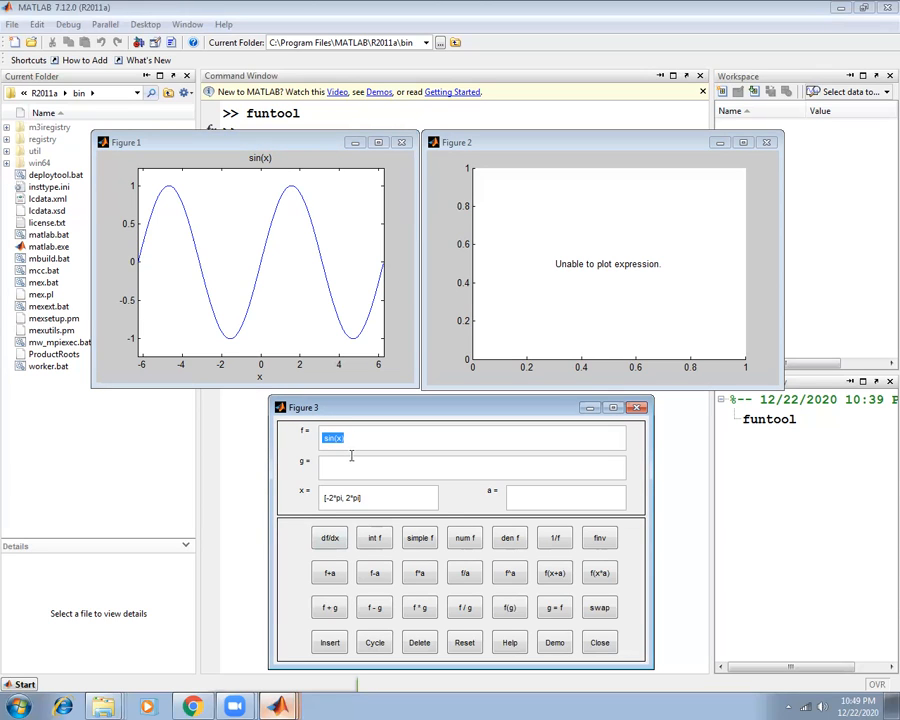
{"action": "type", "text": "(x+2)/(x+3"}
Empty the x plotting range so only [] remains, and extract the denominator of f.
{"action": "left_click", "coordinate": [323, 499]}
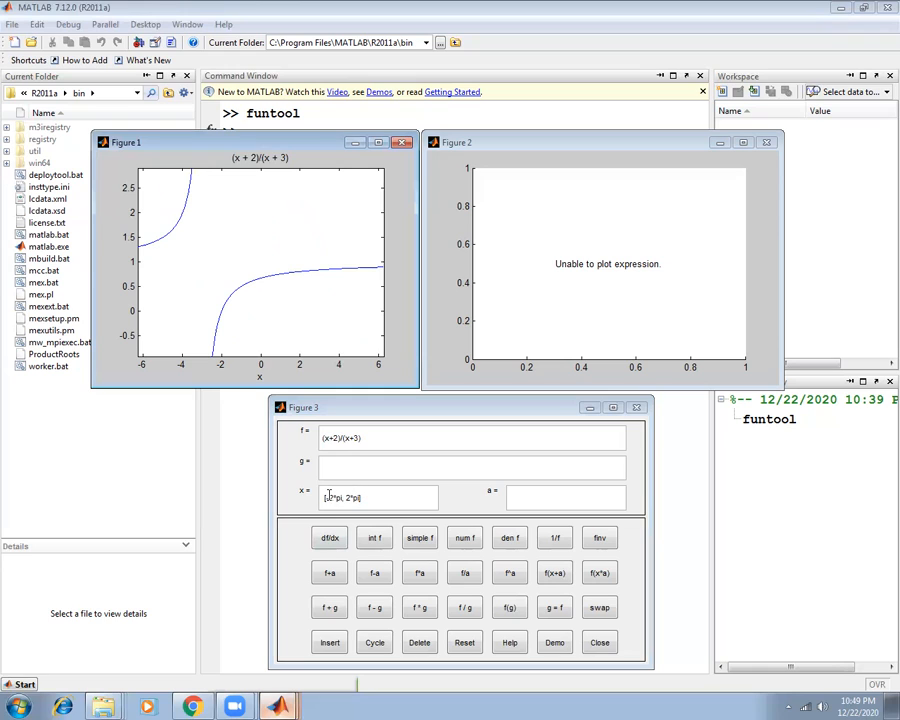
{"action": "key", "text": "Delete"}
{"action": "key", "text": "Delete"}
{"action": "key", "text": "Delete"}
{"action": "key", "text": "Delete"}
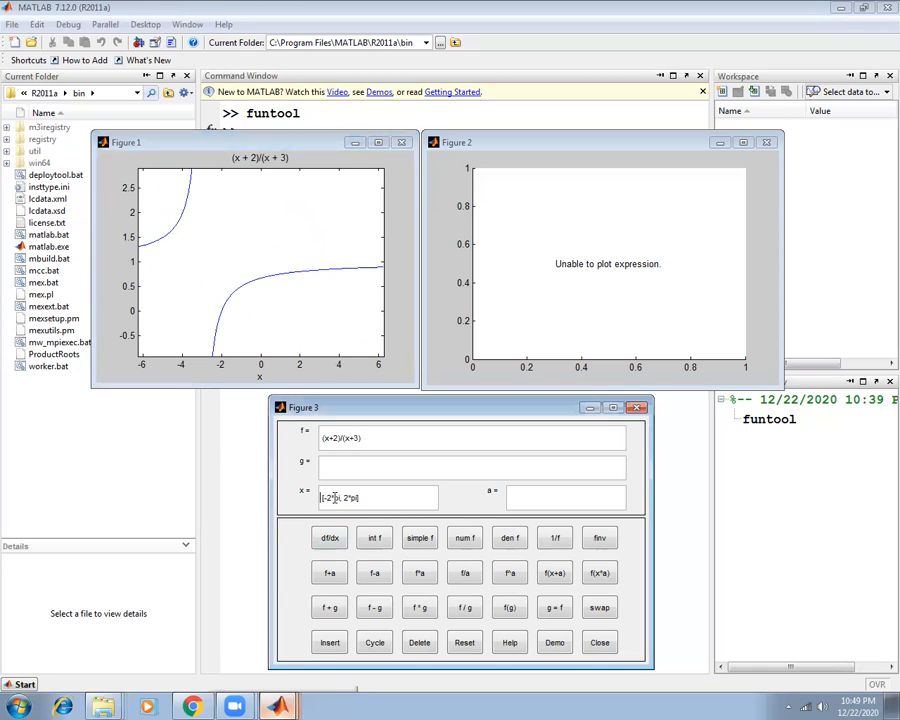
{"action": "key", "text": "Delete"}
{"action": "key", "text": "Delete"}
{"action": "key", "text": "Delete"}
{"action": "key", "text": "Delete"}
{"action": "key", "text": "Delete"}
{"action": "key", "text": "Delete"}
{"action": "left_click", "coordinate": [510, 548]}
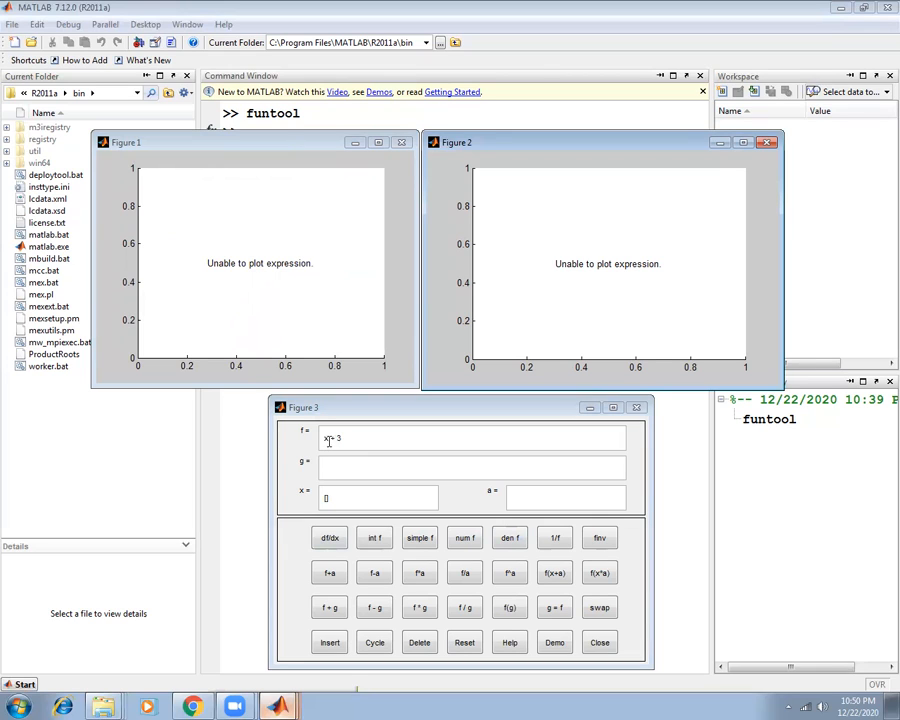
Re-enter (x+2)/(x + 3) as the expression of f, and extract its numerator.
{"action": "left_click", "coordinate": [325, 438]}
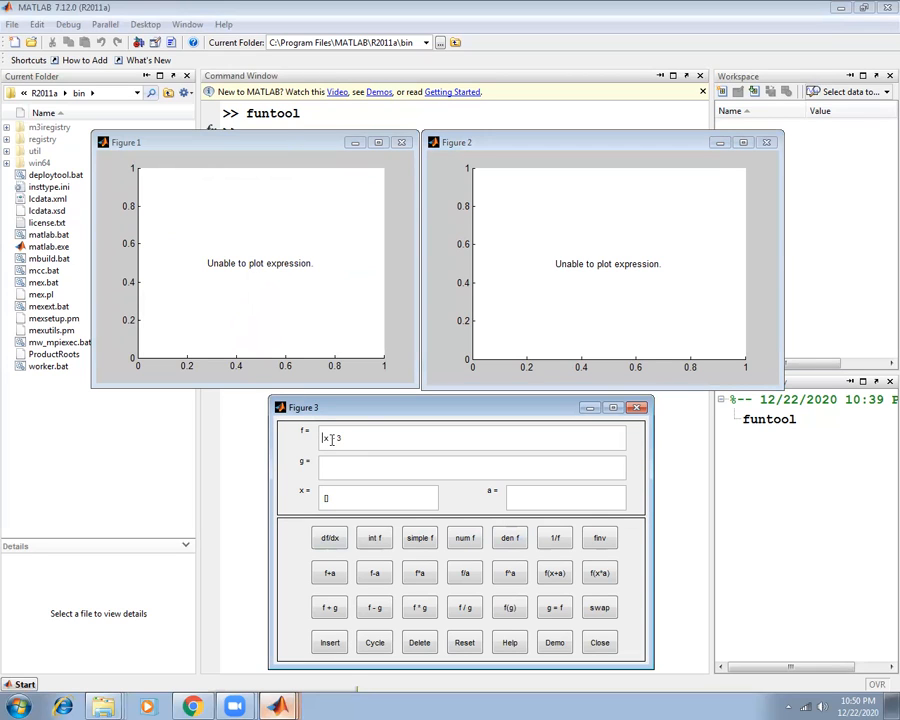
{"action": "type", "text": "(x-2)/("}
{"action": "key", "text": "Delete"}
{"action": "left_click", "coordinate": [465, 539]}
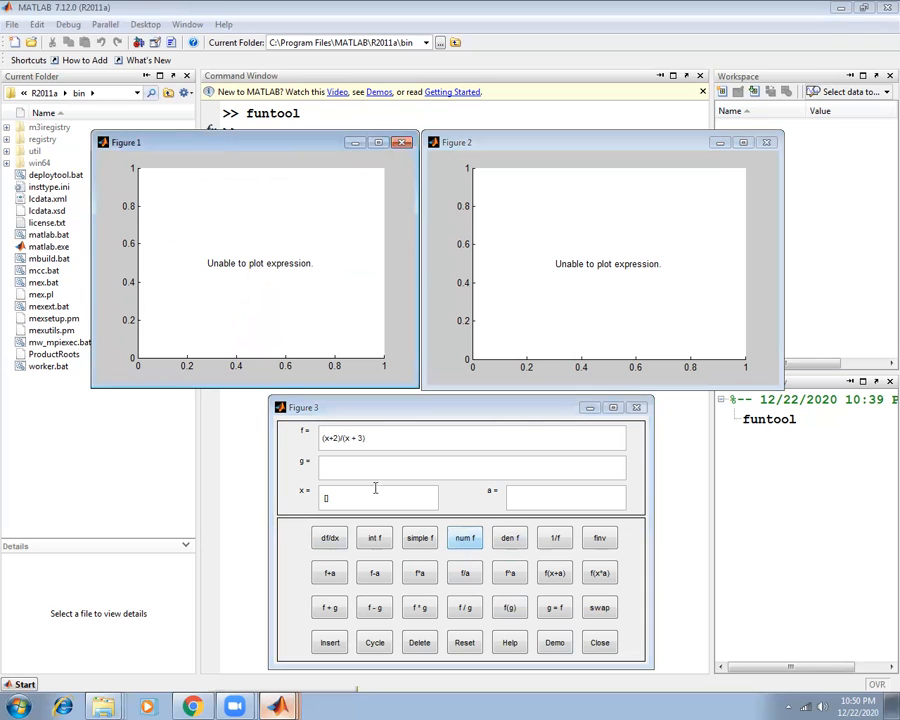
{"action": "left_click", "coordinate": [291, 506]}
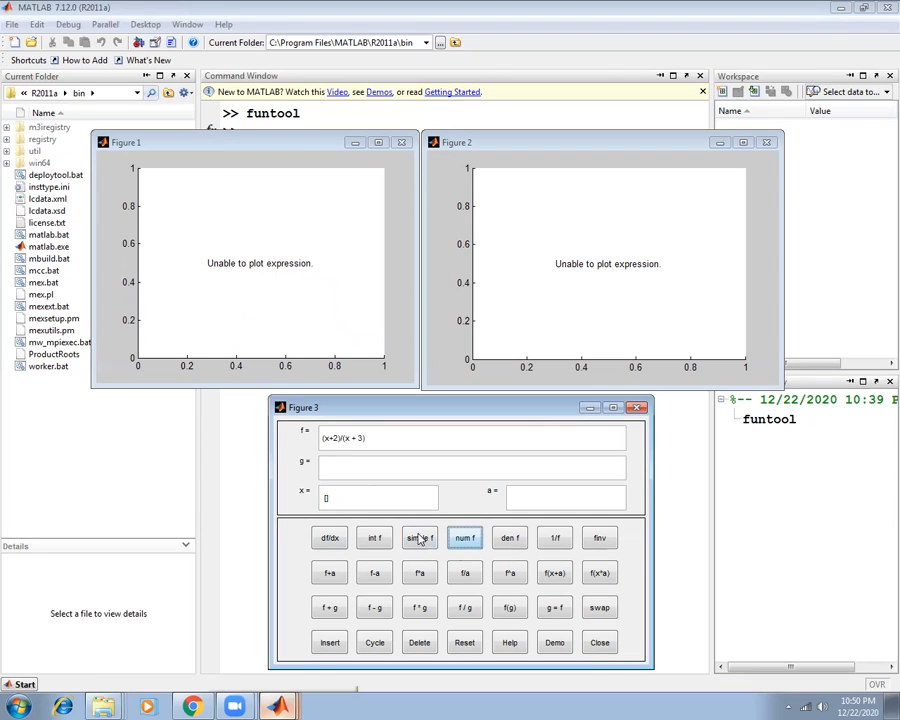
{"action": "left_click", "coordinate": [475, 545]}
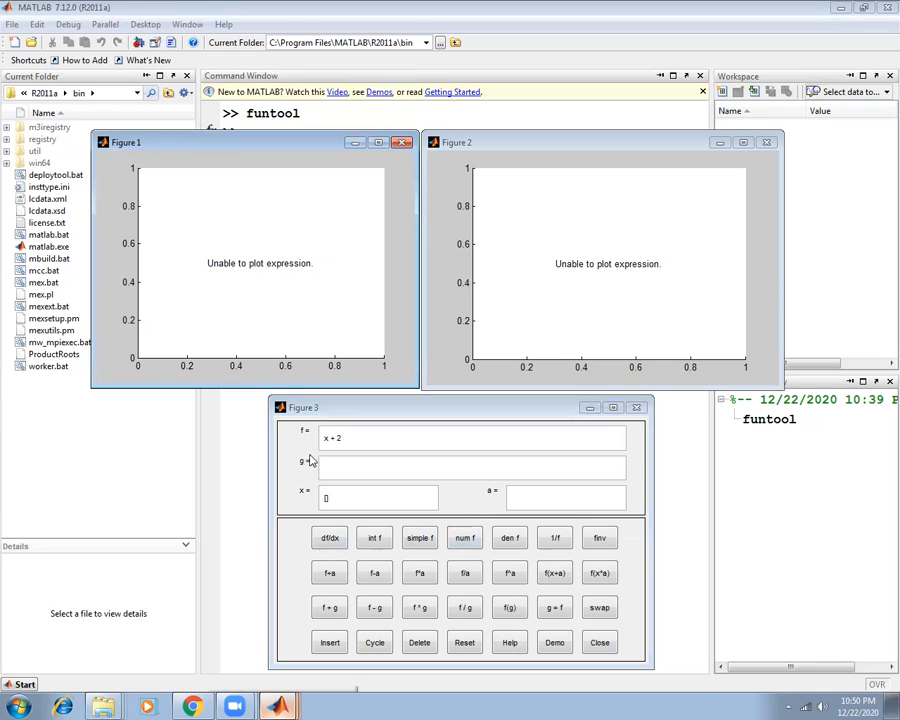
Take the reciprocal of f twice, and compute the inverse function of f.
{"action": "left_click", "coordinate": [560, 543]}
{"action": "left_click", "coordinate": [556, 539]}
{"action": "left_click", "coordinate": [595, 546]}
Change the expression of f to x^2+2*x +1, and simplify it.
{"action": "left_click", "coordinate": [337, 437]}
{"action": "left_click", "coordinate": [340, 438]}
{"action": "key", "text": "BackSpace"}
{"action": "key", "text": "BackSpace"}
{"action": "key", "text": "BackSpace"}
{"action": "key", "text": "BackSpace"}
{"action": "type", "text": "^2"}
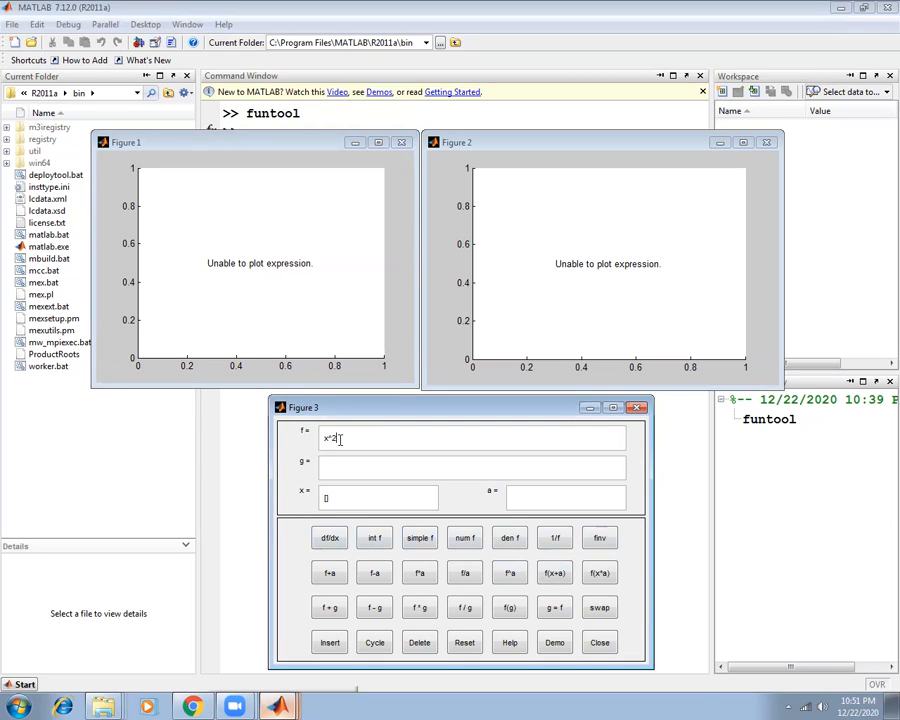
{"action": "type", "text": "+2*x +1"}
{"action": "left_click", "coordinate": [420, 546]}
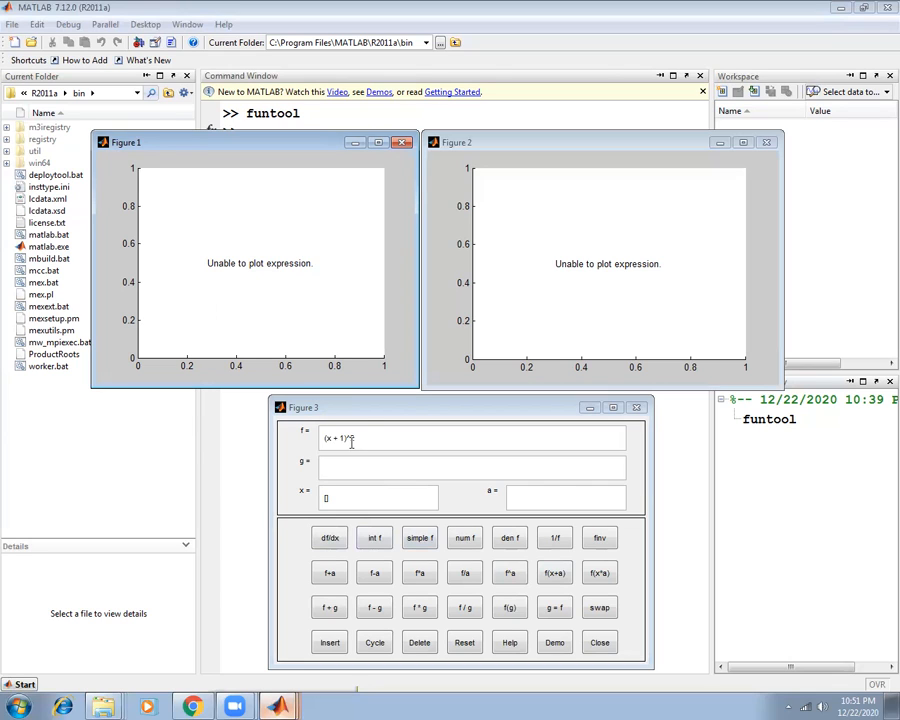
Replace the simplified expression of f with x^4-4*x^3+10.
{"action": "left_click_drag", "start_coordinate": [363, 437], "coordinate": [322, 438]}
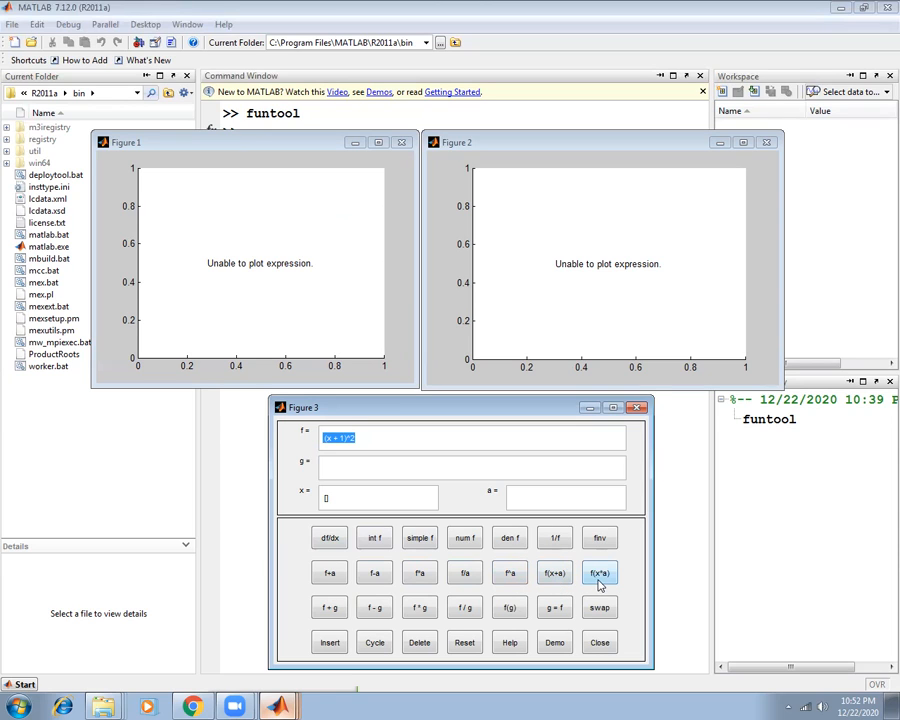
{"action": "left_click", "coordinate": [358, 438]}
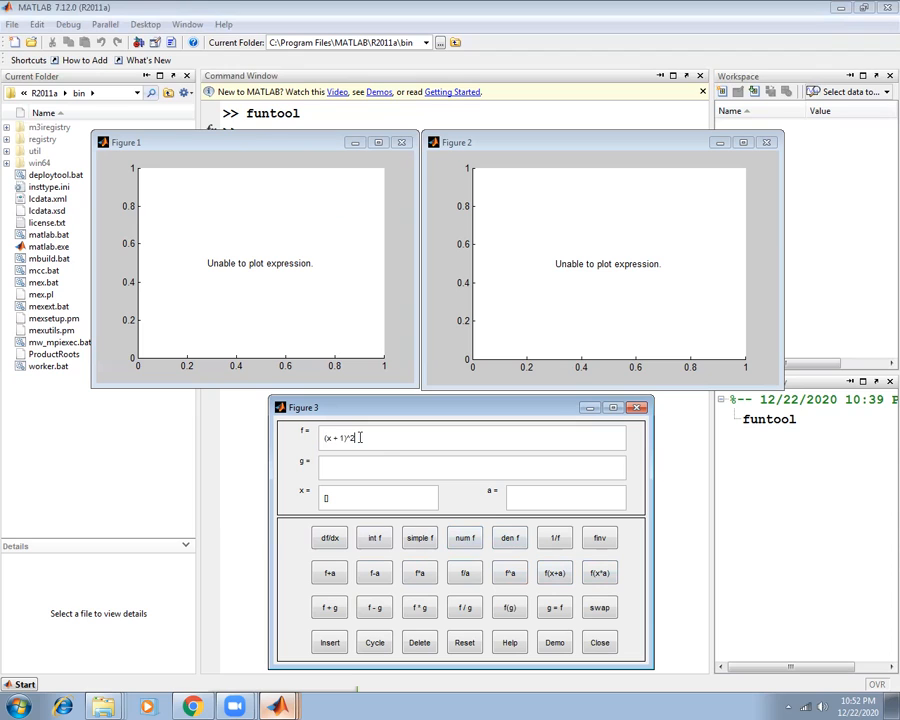
{"action": "left_click", "coordinate": [322, 438]}
{"action": "key", "text": "BackSpace"}
{"action": "key", "text": "BackSpace"}
{"action": "key", "text": "BackSpace"}
{"action": "key", "text": "BackSpace"}
{"action": "key", "text": "BackSpace"}
{"action": "key", "text": "BackSpace"}
{"action": "key", "text": "BackSpace"}
{"action": "key", "text": "BackSpace"}
{"action": "key", "text": "BackSpace"}
{"action": "type", "text": "x^4-4*x^3+10"}
Set the constant a to 2, and add a to f.
{"action": "left_click", "coordinate": [514, 492]}
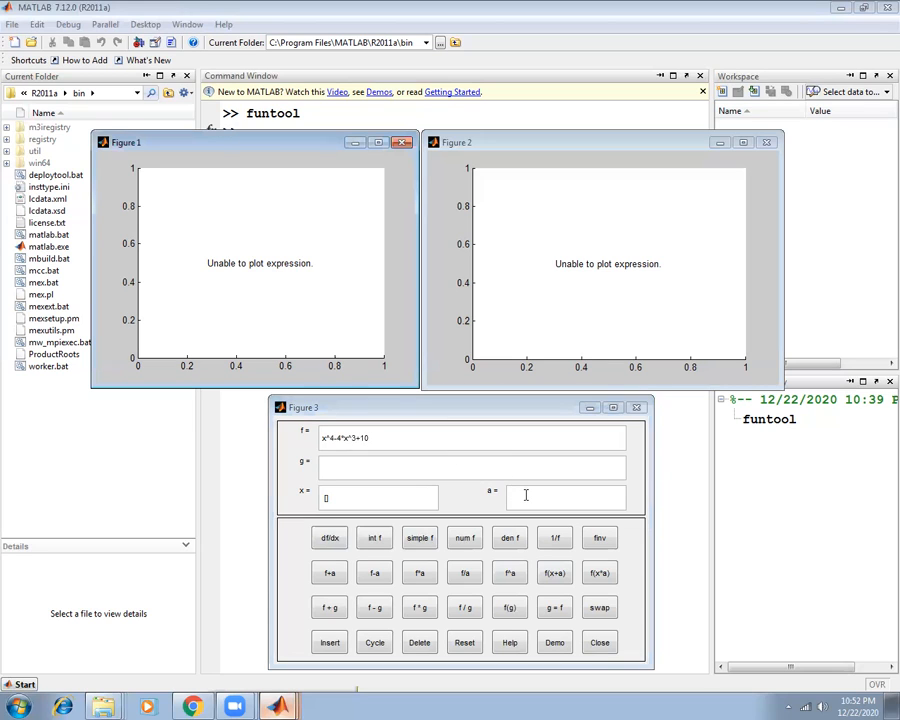
{"action": "left_click", "coordinate": [516, 493]}
{"action": "type", "text": "2"}
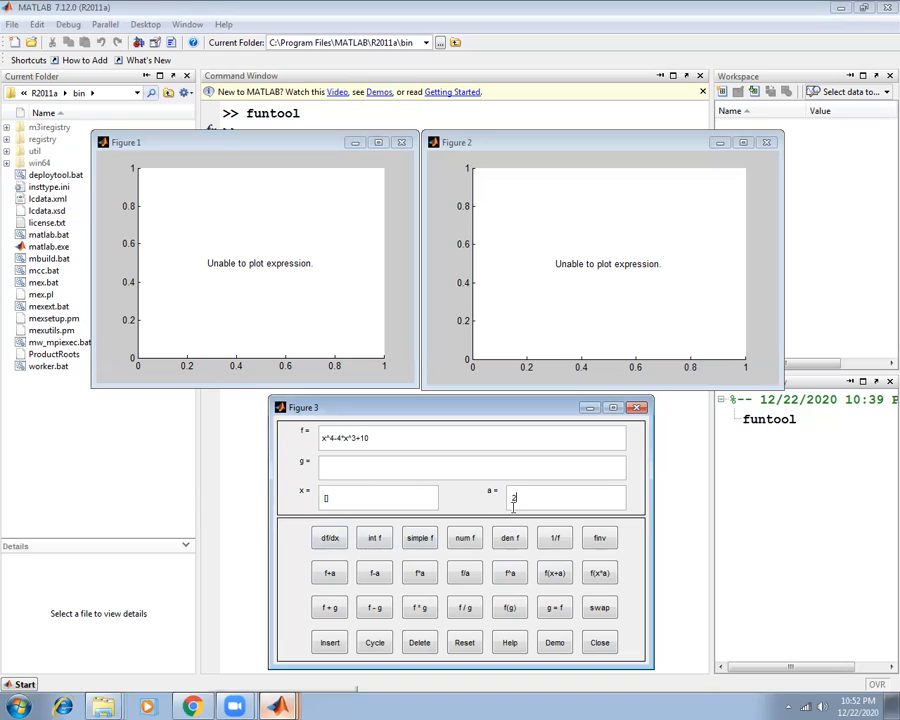
{"action": "left_click", "coordinate": [332, 584]}
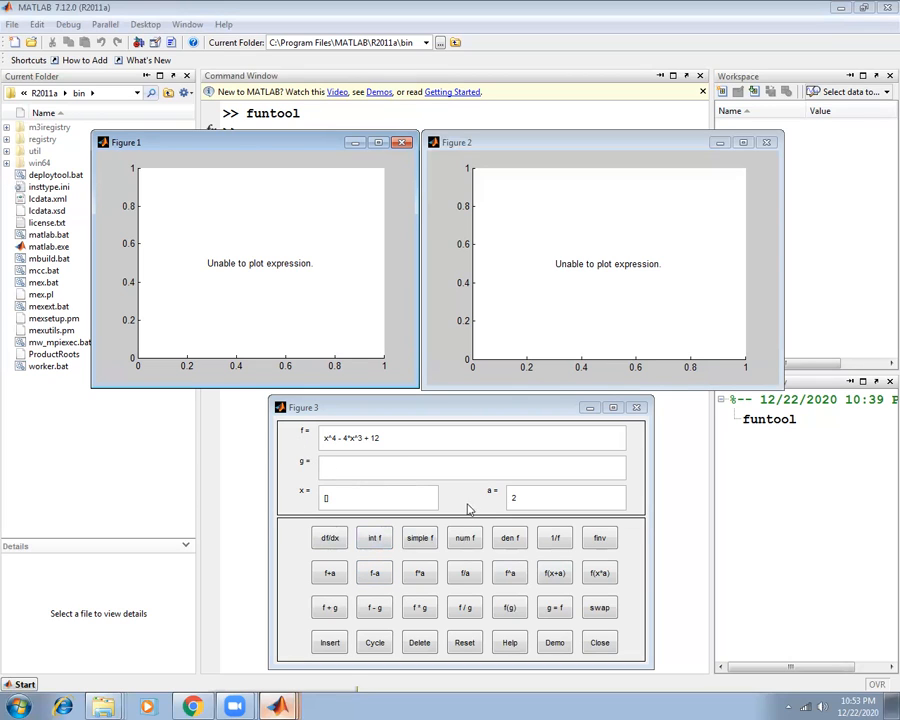
Apply the constant a to f by subtraction, multiplication, division and raising f to the power a.
{"action": "left_click", "coordinate": [375, 572]}
{"action": "left_click", "coordinate": [421, 583]}
{"action": "left_click", "coordinate": [475, 582]}
{"action": "left_click", "coordinate": [515, 582]}
Shift the argument of f by a with f(x+a), and scale it by a with f(x*a).
{"action": "left_click", "coordinate": [466, 543]}
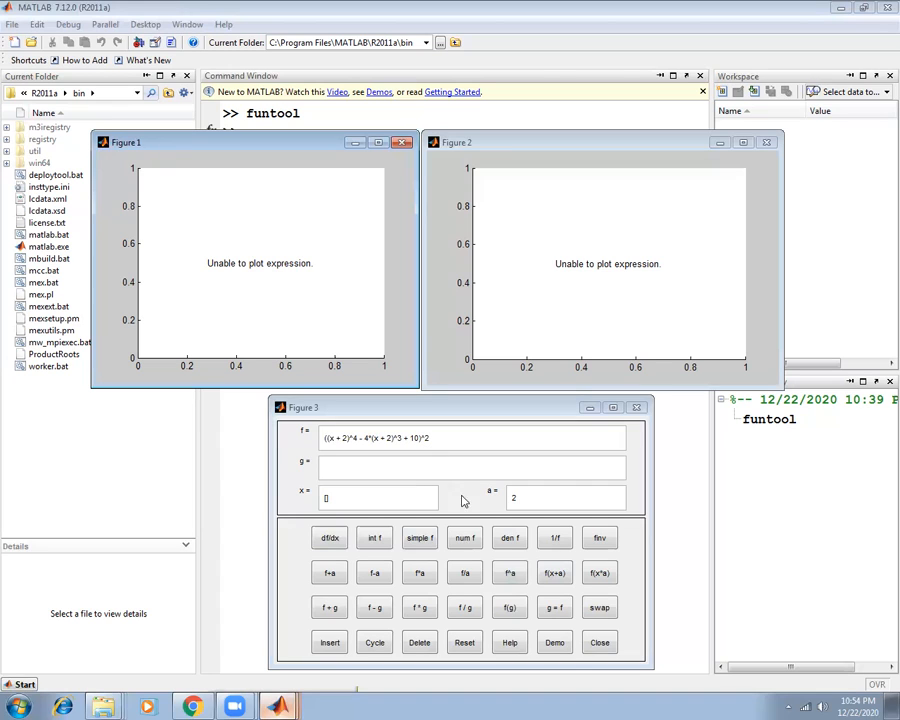
{"action": "left_click", "coordinate": [597, 578]}
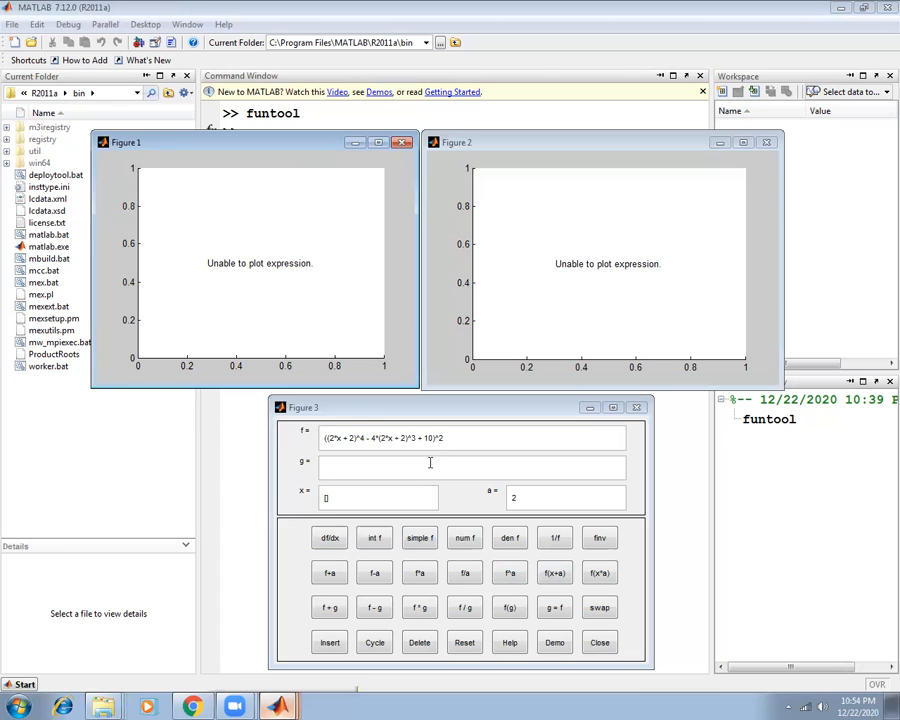
{"action": "left_click", "coordinate": [316, 408]}
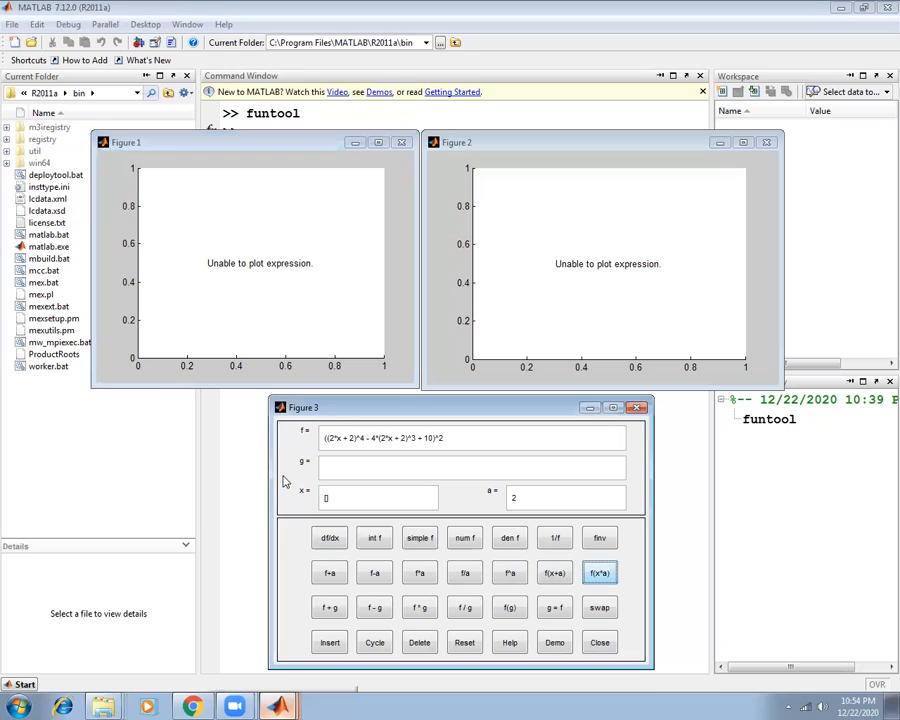